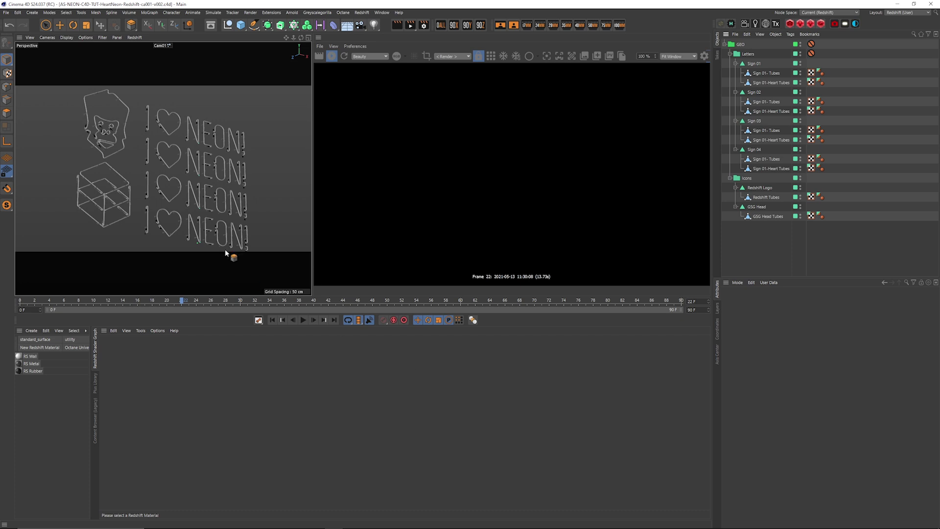
# Show the Neon - Redshift materials in the Plus Library and angle the view towards the neon signs.
pyautogui.moveTo(226, 223)
pyautogui.keyDown('alt'); pyautogui.mouseDown(button='middle')
pyautogui.moveTo(221, 206)
pyautogui.moveTo(227, 219)
pyautogui.mouseUp(button='middle'); pyautogui.keyUp('alt')
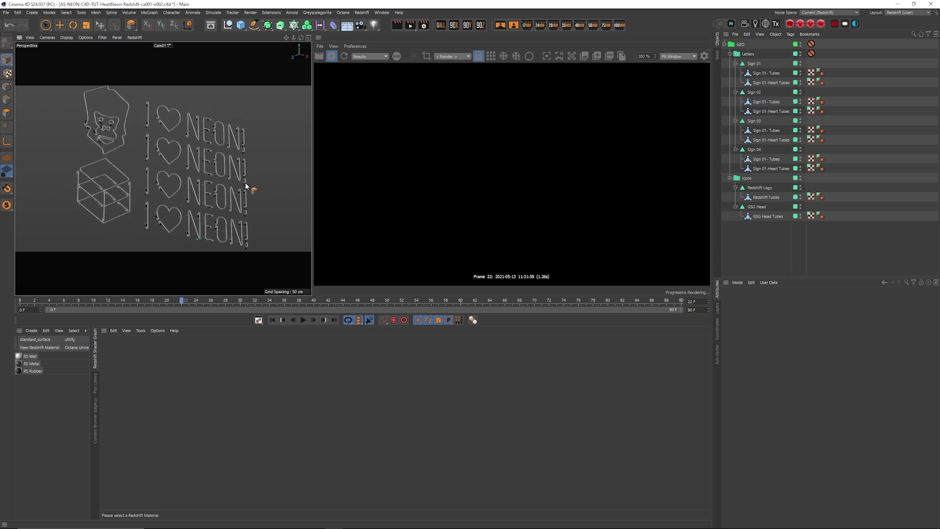
pyautogui.click(96, 384)
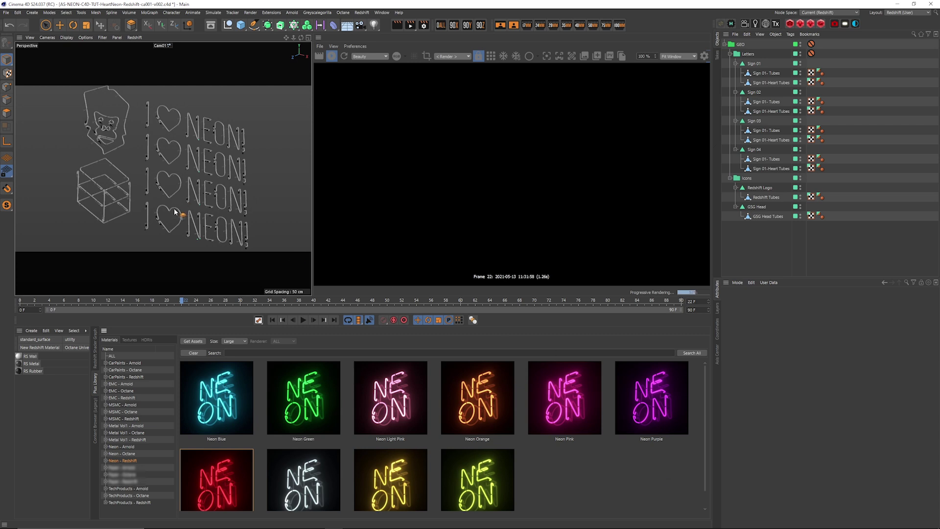
pyautogui.scroll(10, 215, 202)
pyautogui.keyDown('alt'); pyautogui.moveTo(216, 197); pyautogui.dragTo(196, 201); pyautogui.keyUp('alt')
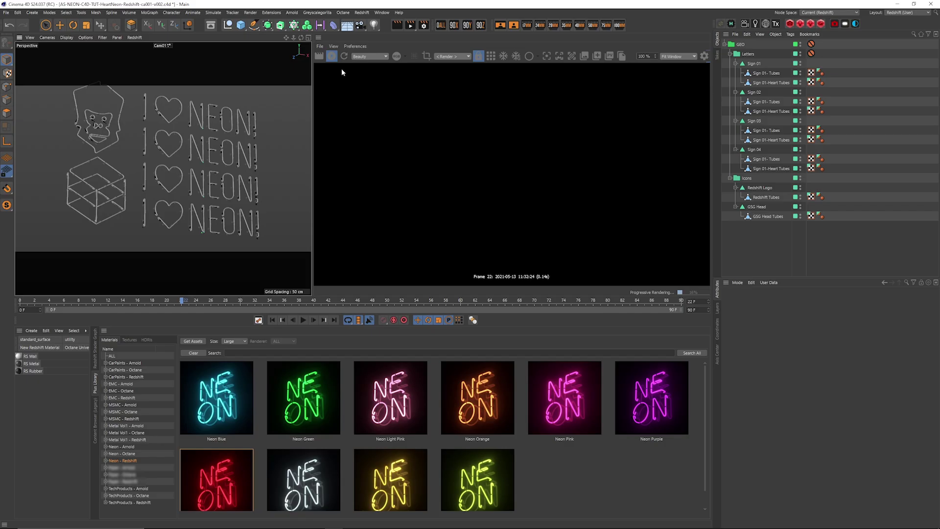
# Review the LUT and bloom settings of the Redshift render view.
pyautogui.click(706, 57)
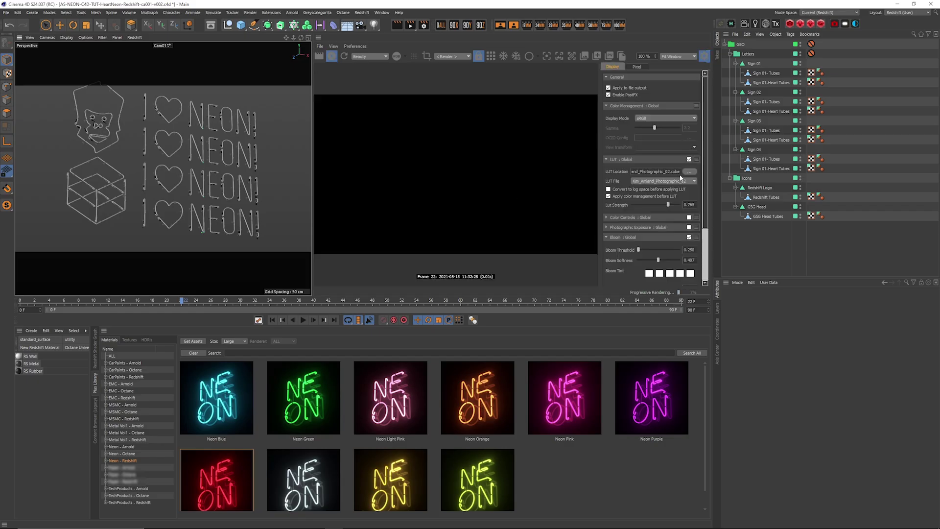
pyautogui.click(607, 160)
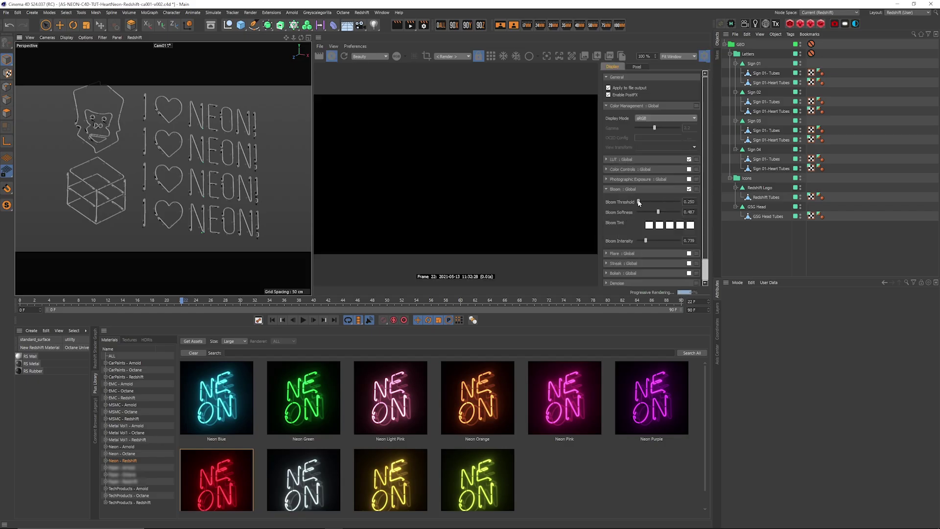
pyautogui.click(706, 57)
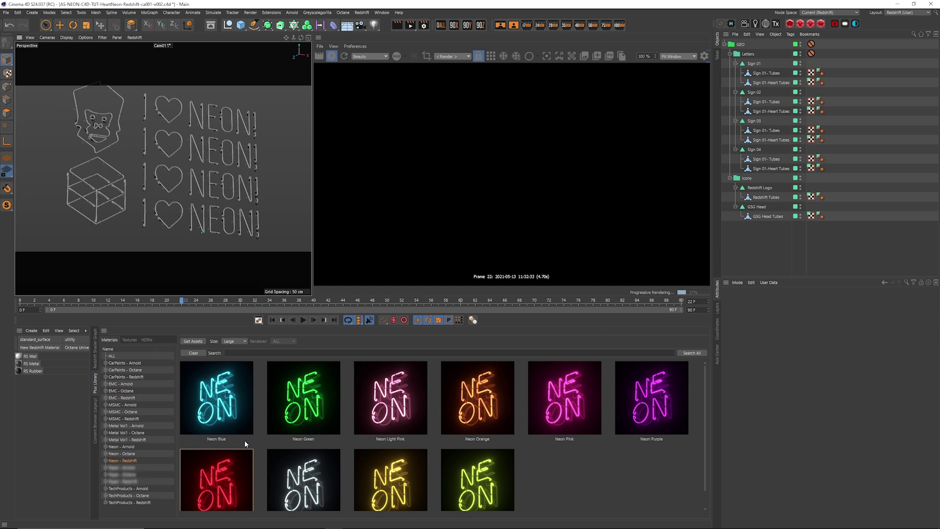
# Apply Neon Red to the Redshift Tubes and Neon Blue to the GSG Head Tubes.
pyautogui.moveTo(706, 425); pyautogui.dragTo(707, 444)
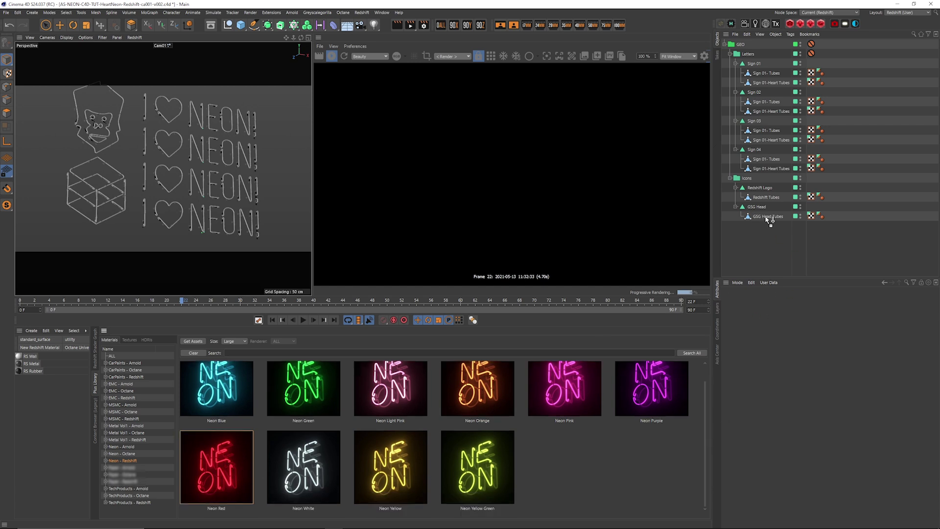
pyautogui.moveTo(769, 220); pyautogui.dragTo(770, 200)
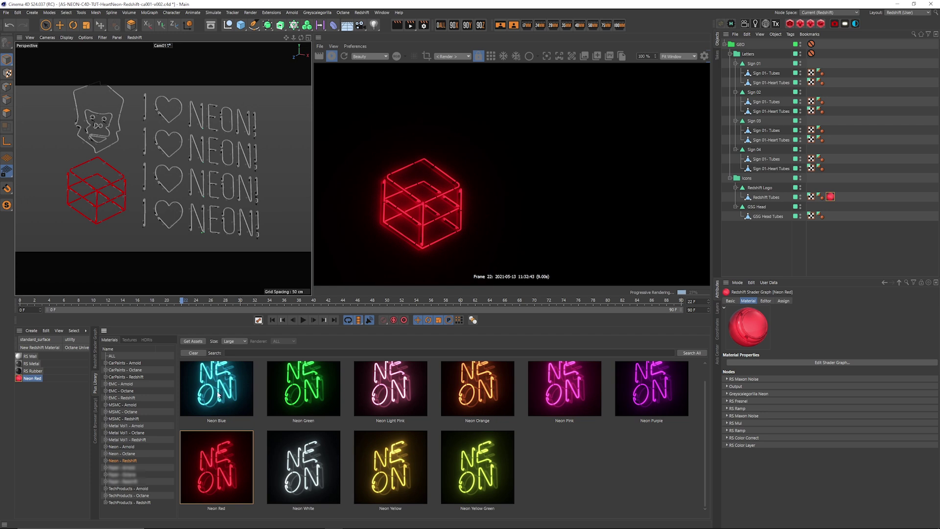
pyautogui.moveTo(221, 394); pyautogui.dragTo(772, 218)
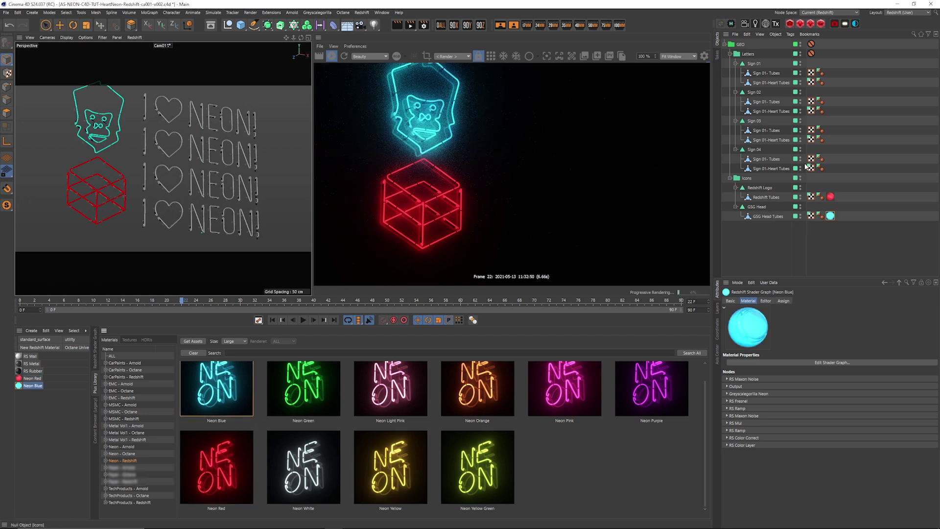
# Apply Neon Purple to the Sign 04 letter tubes, Neon Orange to Sign 03, Neon Light Pink to Sign 02 and Neon Green to Sign 01.
pyautogui.click(649, 394)
pyautogui.moveTo(773, 188); pyautogui.dragTo(771, 133)
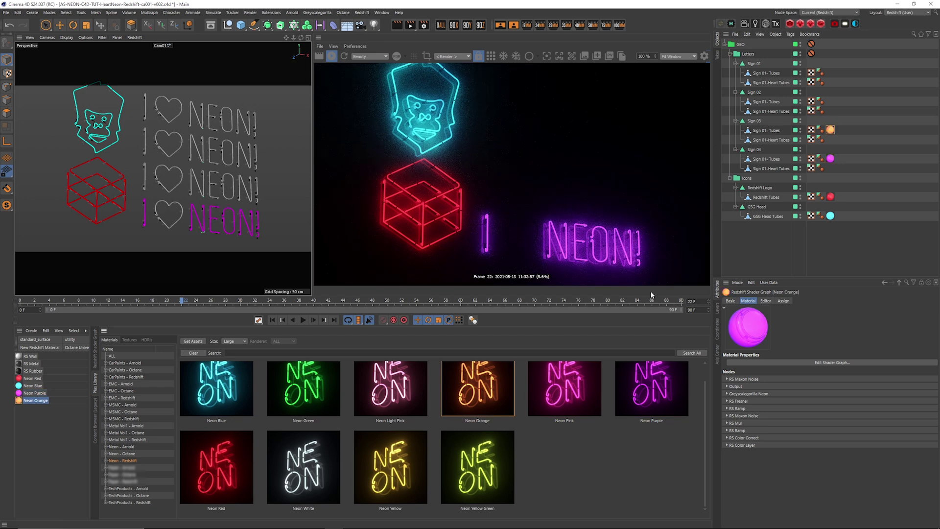
pyautogui.click(649, 395)
pyautogui.moveTo(659, 391); pyautogui.dragTo(631, 399)
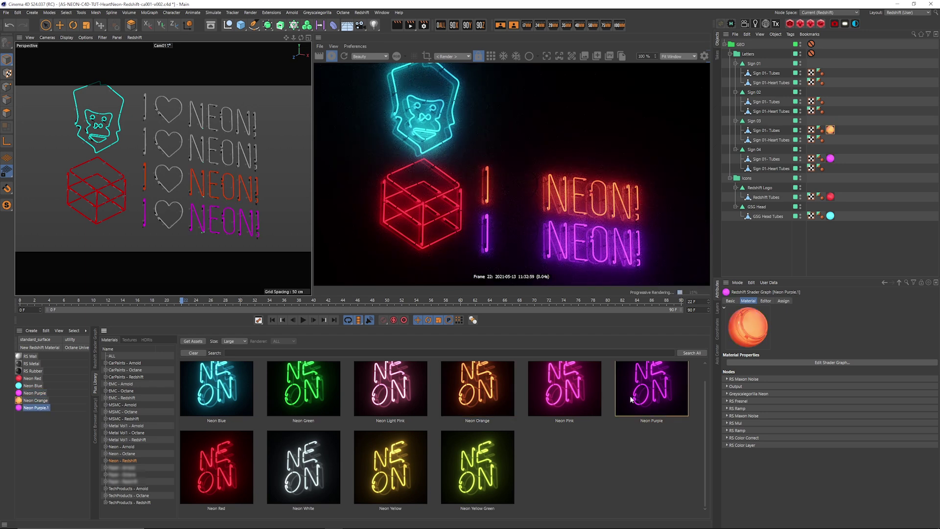
pyautogui.moveTo(392, 393); pyautogui.dragTo(774, 102)
pyautogui.moveTo(303, 392); pyautogui.dragTo(774, 73)
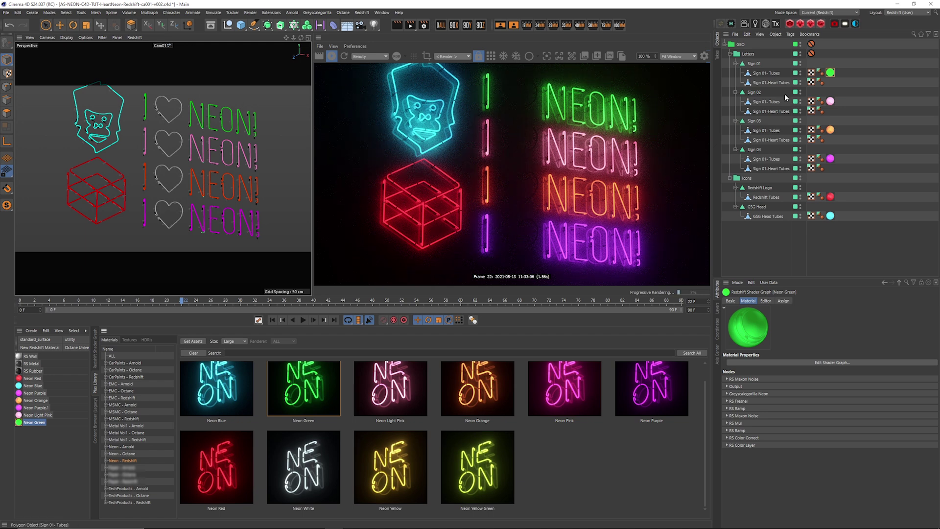
# Load another Neon Red material and apply it to the heart tubes of all four signs.
pyautogui.click(780, 140)
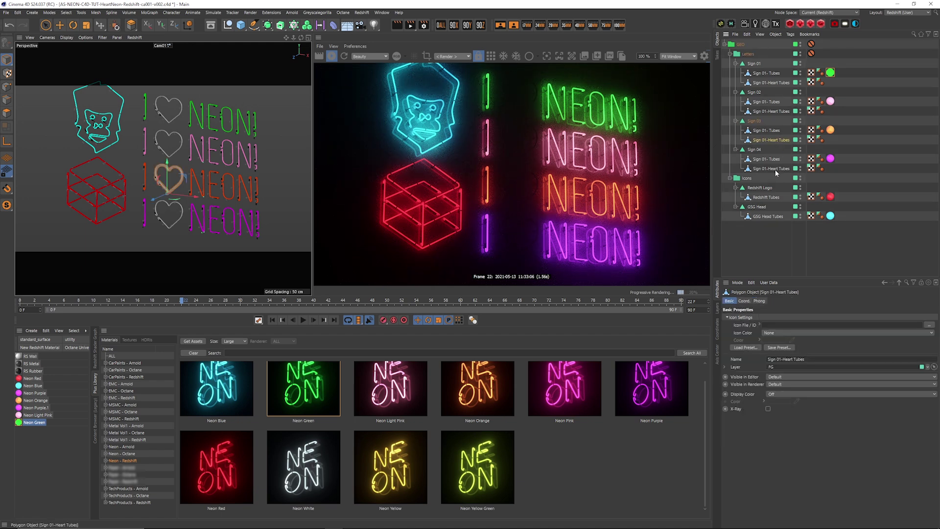
pyautogui.keyDown('ctrl'); pyautogui.click(775, 169); pyautogui.keyUp('ctrl')
pyautogui.keyDown('ctrl'); pyautogui.click(775, 111); pyautogui.keyUp('ctrl')
pyautogui.keyDown('ctrl'); pyautogui.click(778, 83); pyautogui.keyUp('ctrl')
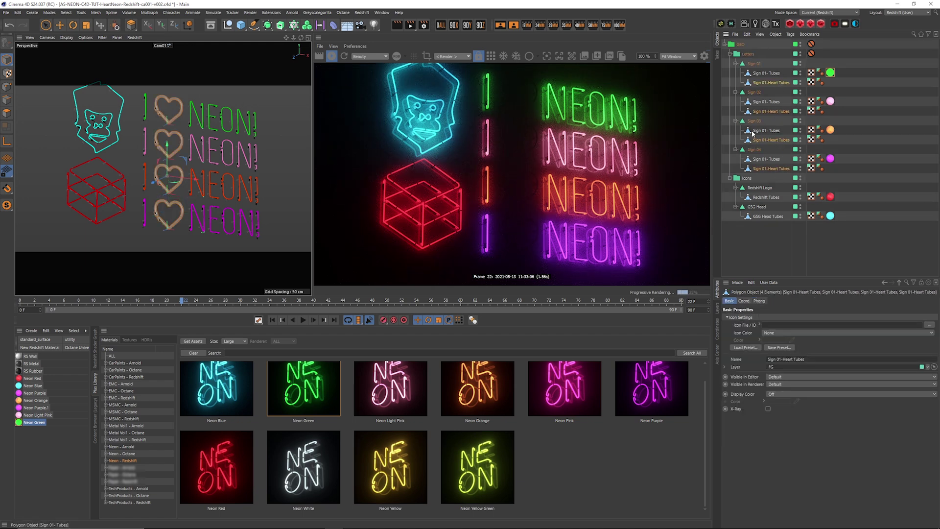
pyautogui.doubleClick(218, 469)
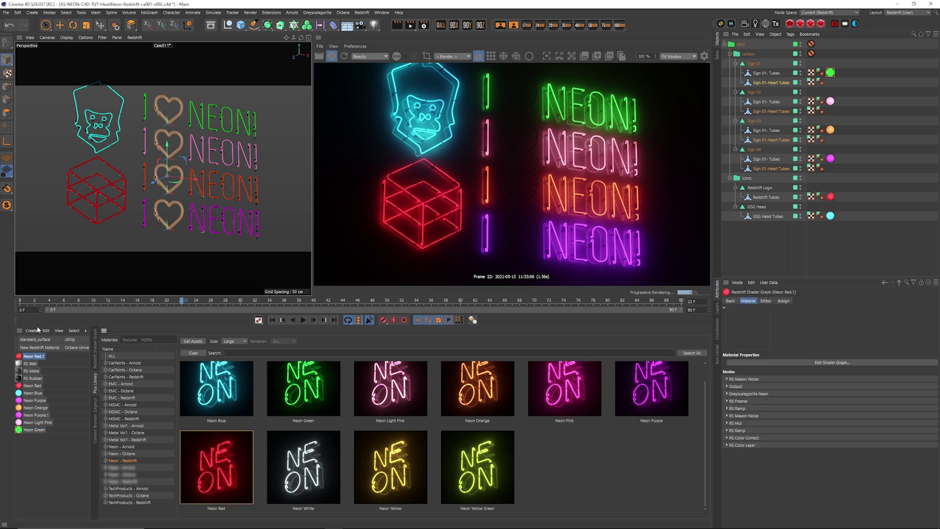
pyautogui.rightClick(38, 361)
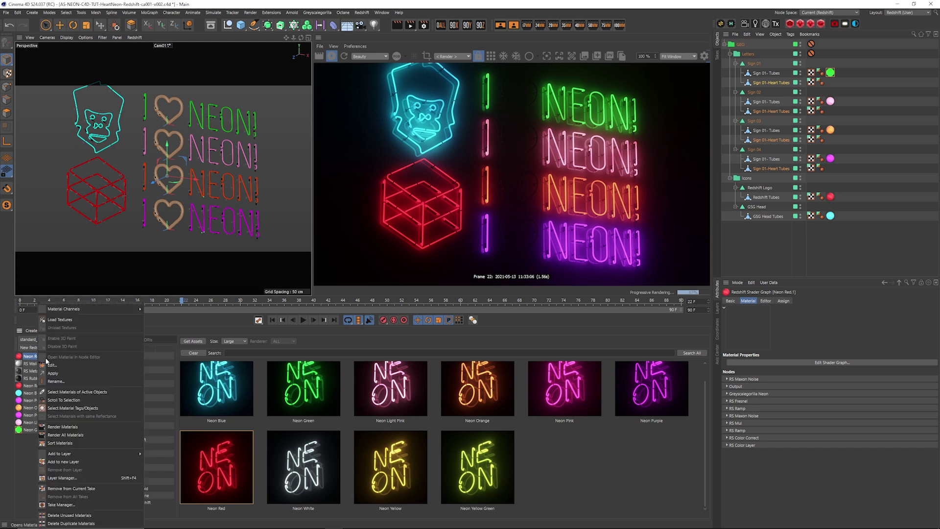
pyautogui.click(63, 374)
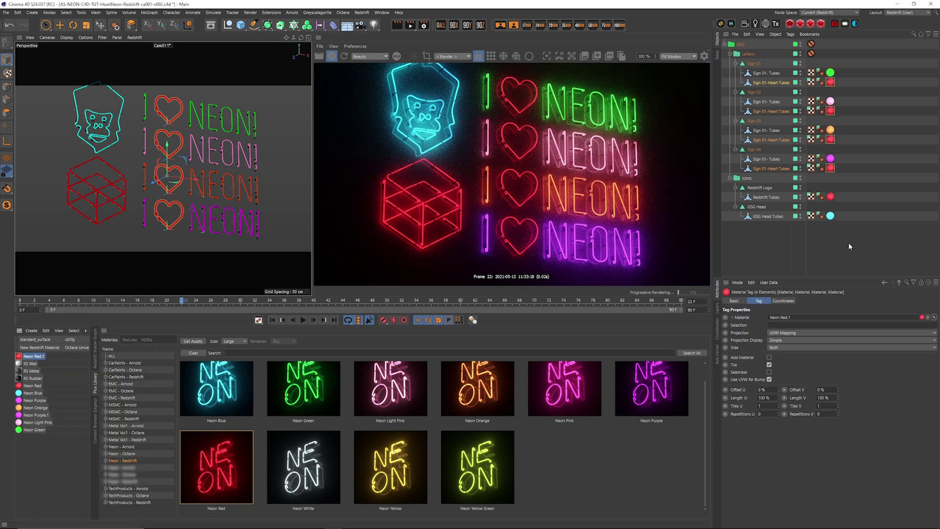
# Examine the rendered neon signs from the front, close up around the lower hearts, and at an angle.
pyautogui.keyDown('alt'); pyautogui.moveTo(194, 187); pyautogui.dragTo(169, 202); pyautogui.keyUp('alt')
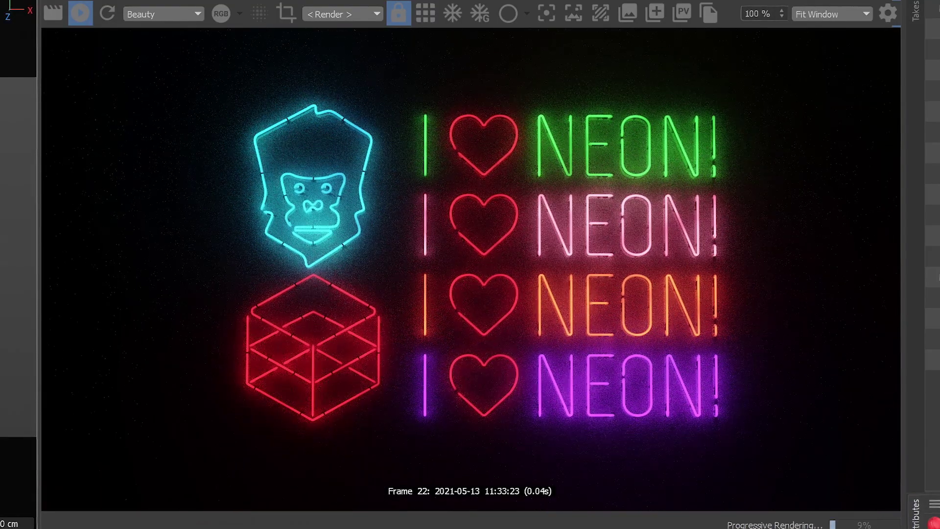
pyautogui.keyDown('alt'); pyautogui.moveTo(15, 313); pyautogui.dragTo(29, 313, button='right'); pyautogui.keyUp('alt')
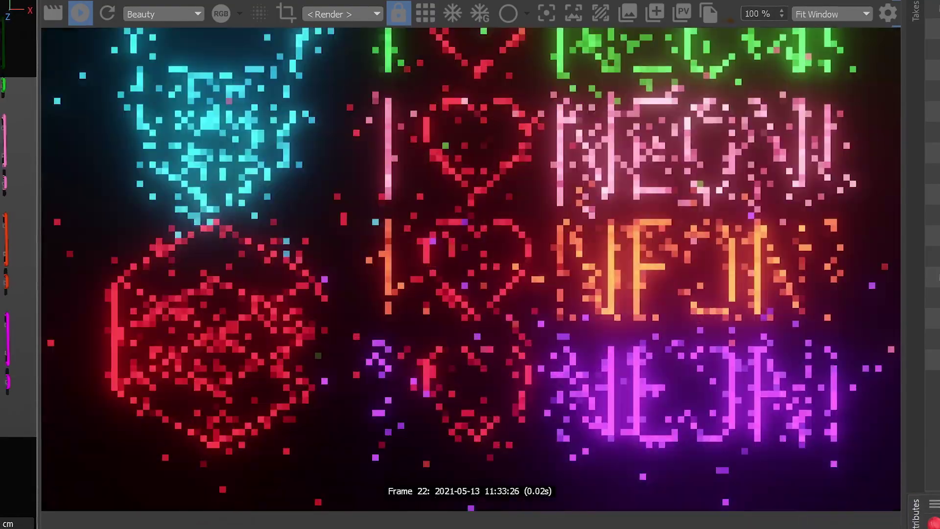
pyautogui.keyDown('alt'); pyautogui.moveTo(14, 313); pyautogui.dragTo(31, 321); pyautogui.keyUp('alt')
pyautogui.keyDown('alt'); pyautogui.moveTo(14, 314); pyautogui.dragTo(29, 313, button='right'); pyautogui.keyUp('alt')
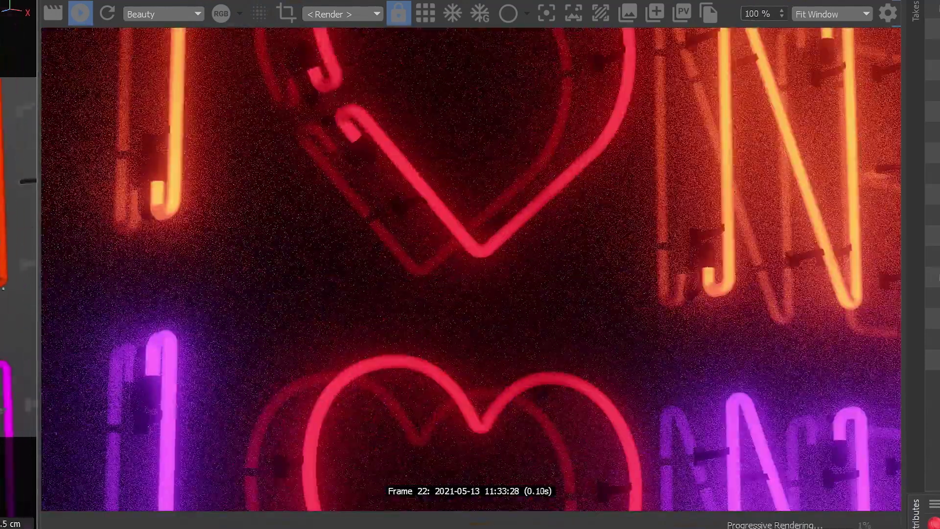
pyautogui.keyDown('alt'); pyautogui.moveTo(10, 314); pyautogui.dragTo(3, 250, button='middle'); pyautogui.keyUp('alt')
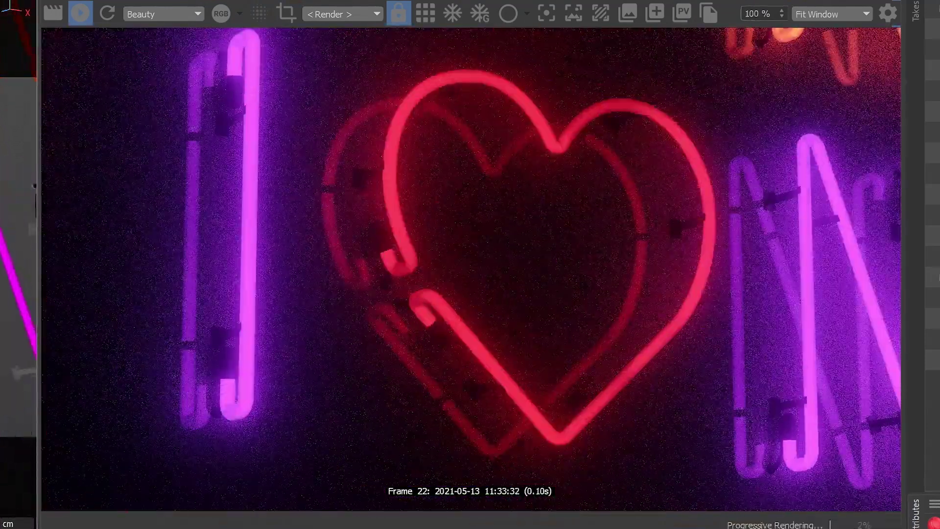
pyautogui.moveTo(5, 274)
pyautogui.keyDown('alt'); pyautogui.mouseDown(button='right')
pyautogui.moveTo(32, 274)
pyautogui.moveTo(2, 274)
pyautogui.mouseUp(button='right'); pyautogui.keyUp('alt')
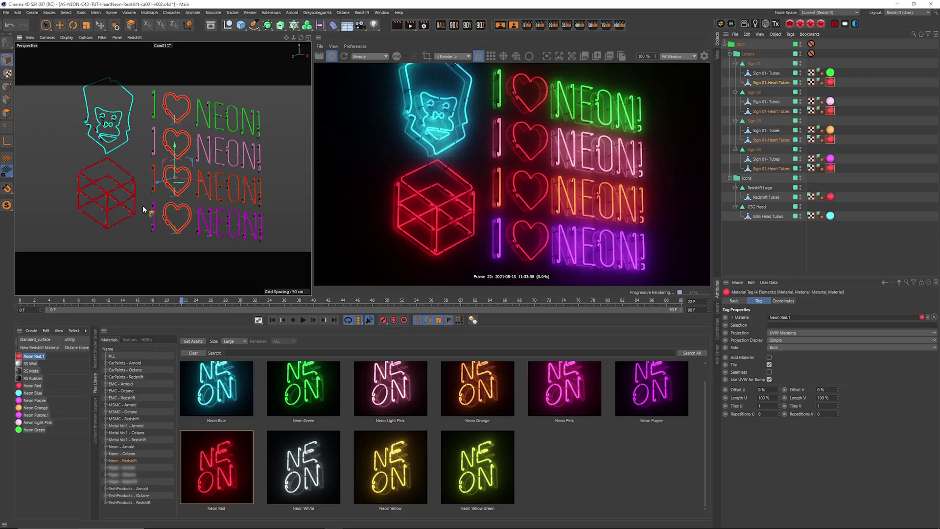
pyautogui.keyDown('alt'); pyautogui.moveTo(182, 208); pyautogui.dragTo(195, 204); pyautogui.keyUp('alt')
pyautogui.keyDown('alt'); pyautogui.moveTo(195, 203); pyautogui.dragTo(191, 208, button='middle'); pyautogui.keyUp('alt')
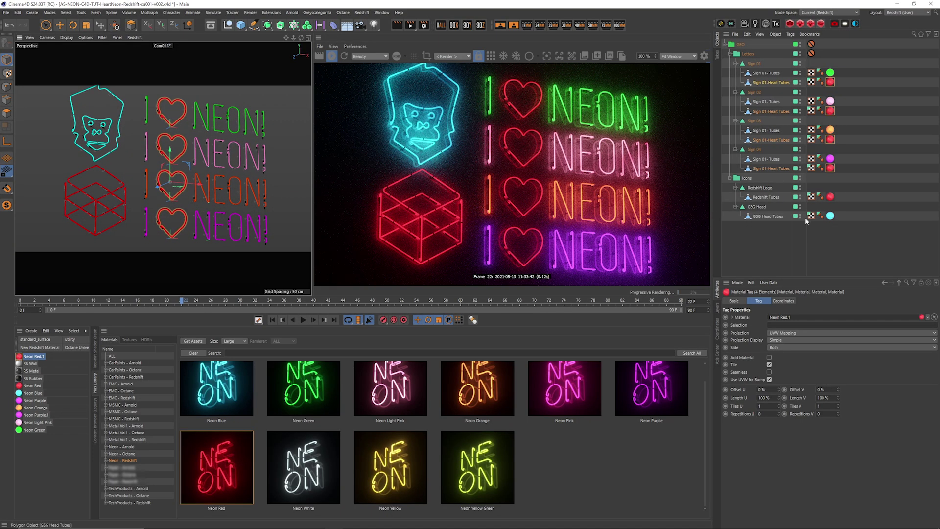
# Open the Neon Green material's shader graph with the first sign's lettering framed large in the render.
pyautogui.click(94, 353)
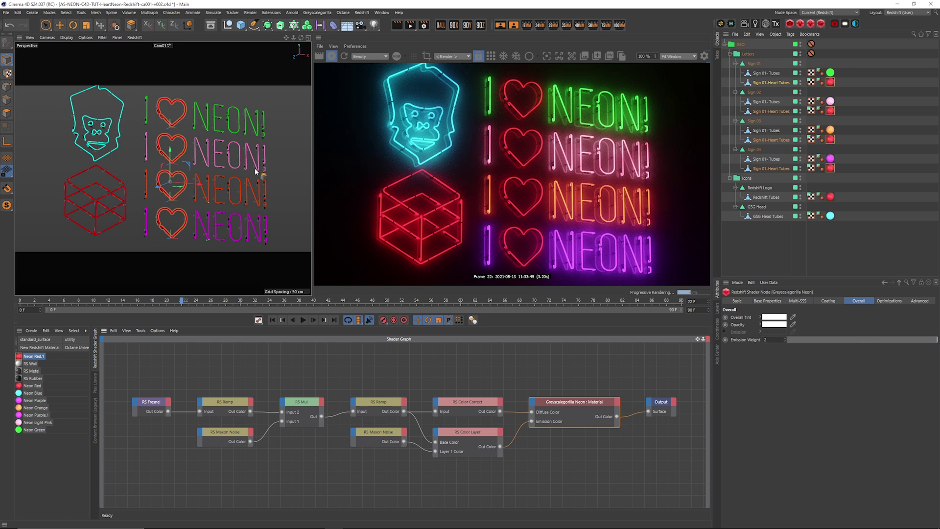
pyautogui.scroll(3, 199, 201)
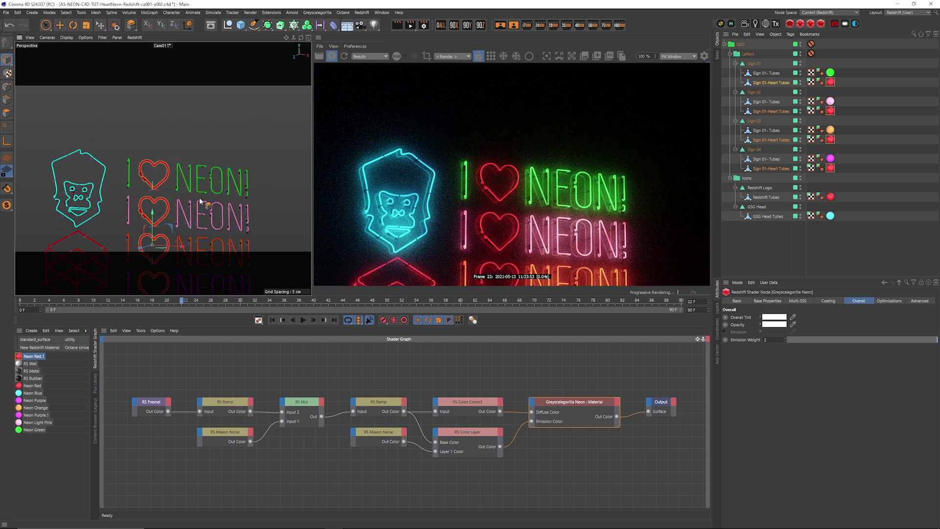
pyautogui.scroll(5, 200, 201)
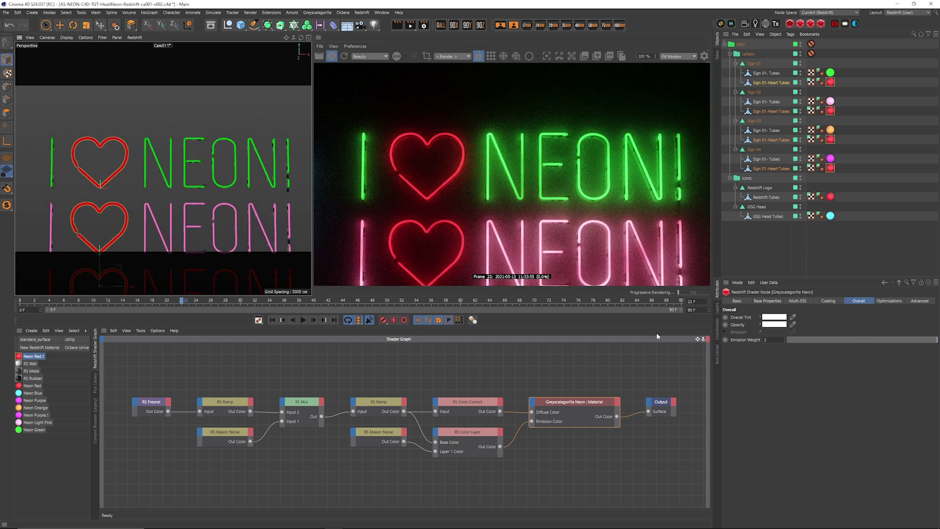
pyautogui.click(36, 430)
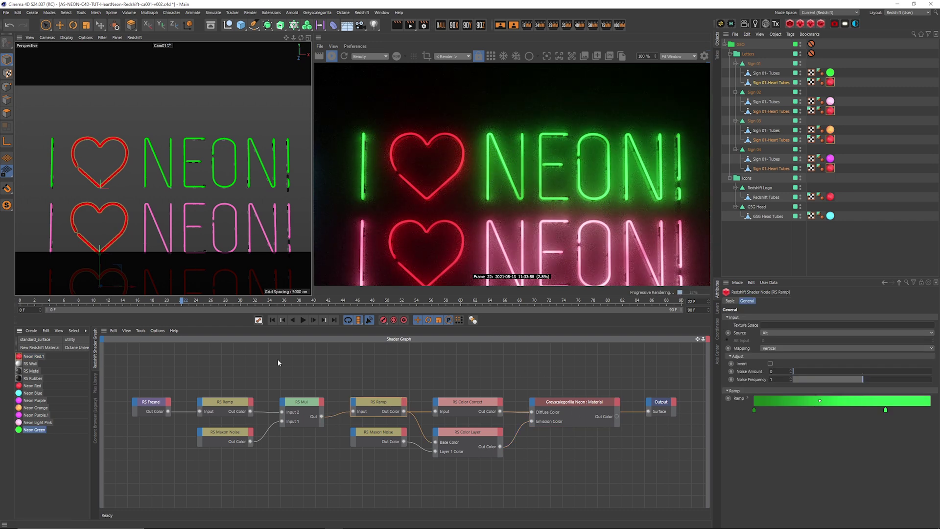
# Preview the RS Fresnel, its following RS Ramp and the RS Mul node individually on the first sign's letters.
pyautogui.click(167, 405)
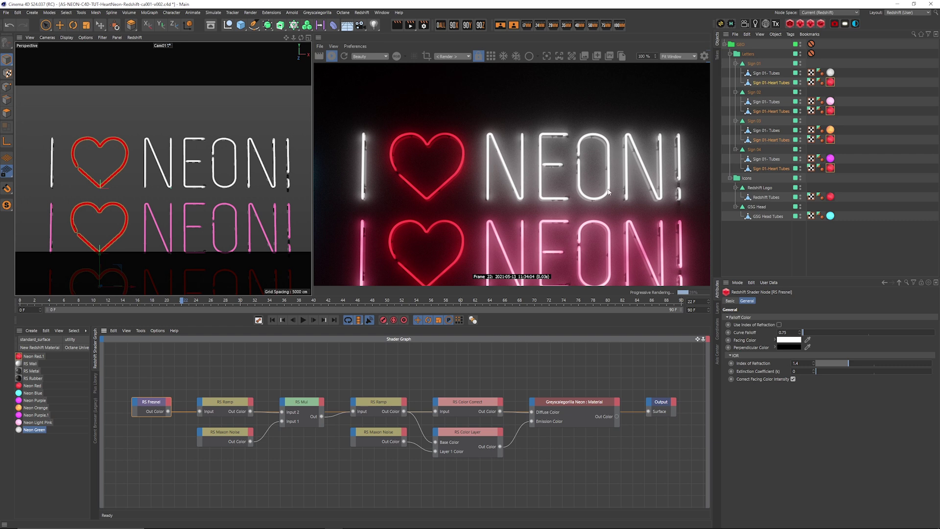
pyautogui.click(244, 408)
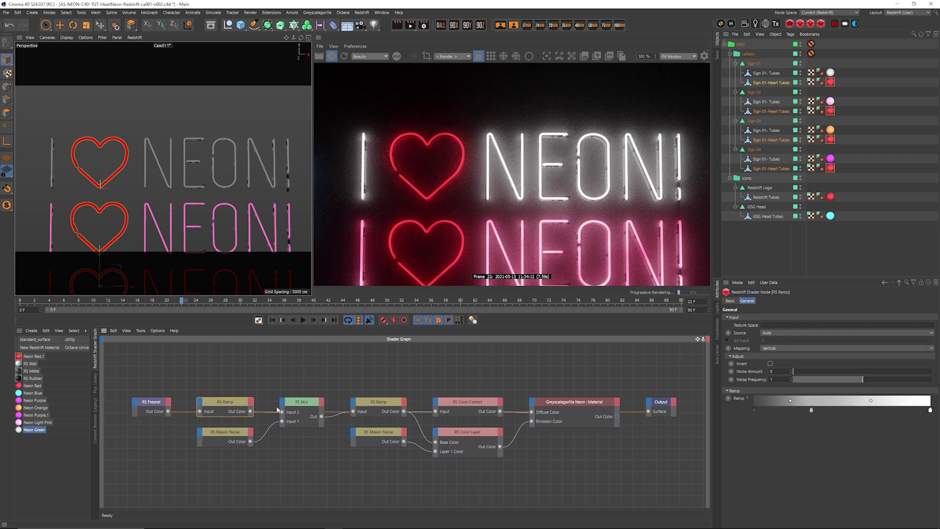
pyautogui.click(310, 404)
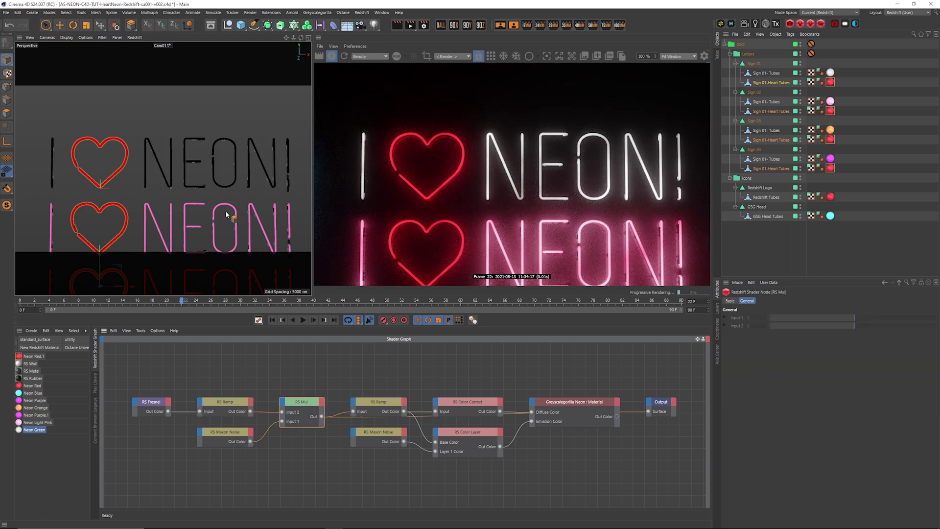
pyautogui.scroll(-3, 226, 214)
pyautogui.scroll(1, 225, 214)
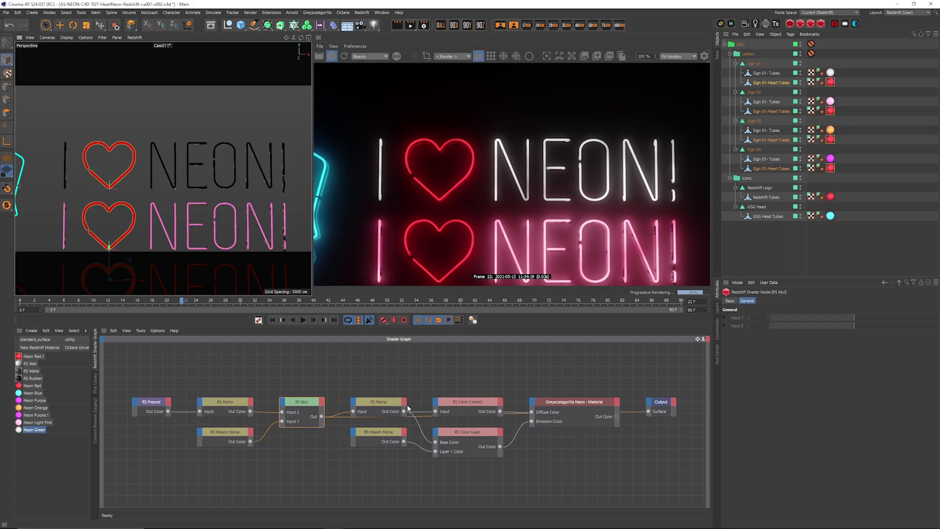
# Preview the color RS Ramp and RS Color Correct nodes individually, and reconnect the Greyscalegorilla Neon material to the output.
pyautogui.click(391, 406)
pyautogui.press('o')
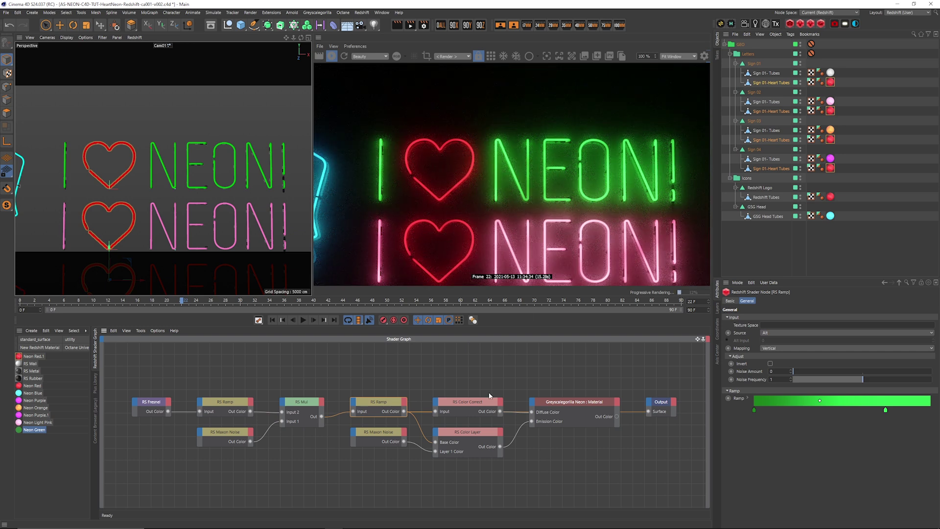
pyautogui.click(467, 402)
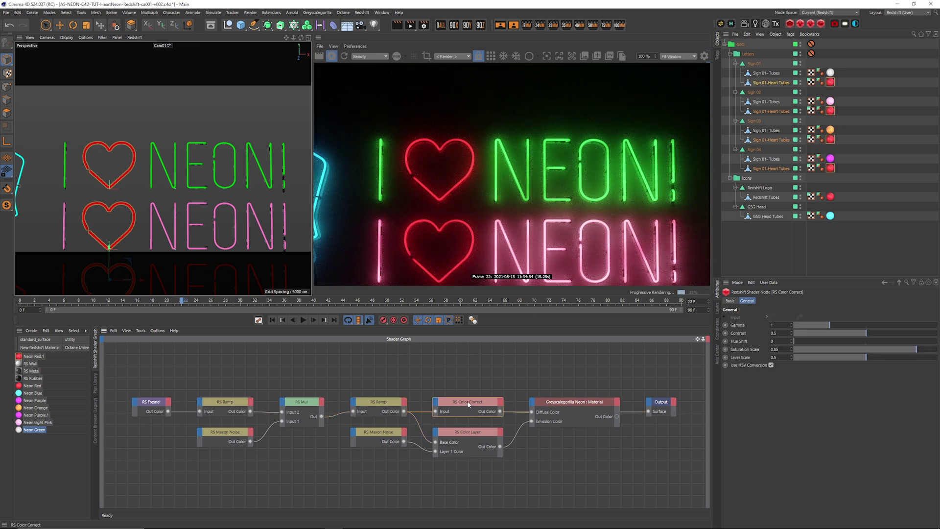
pyautogui.press('o')
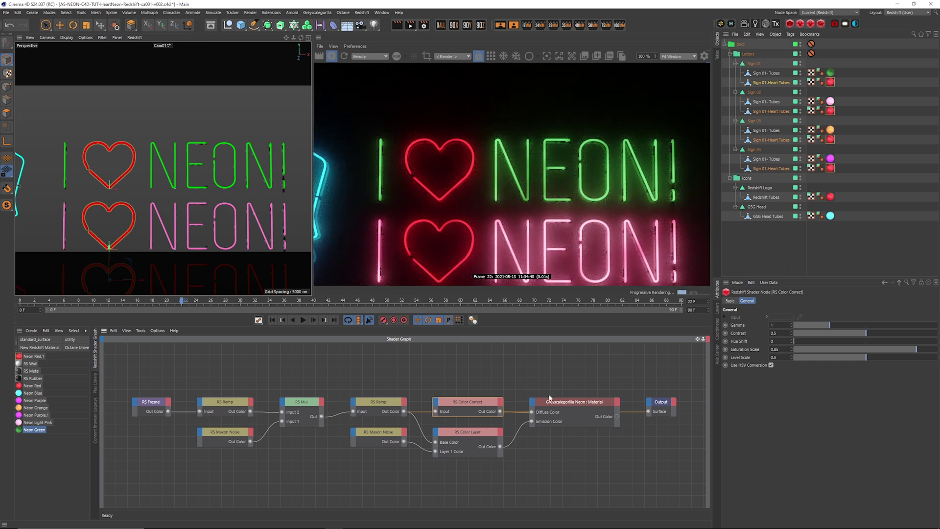
pyautogui.click(582, 407)
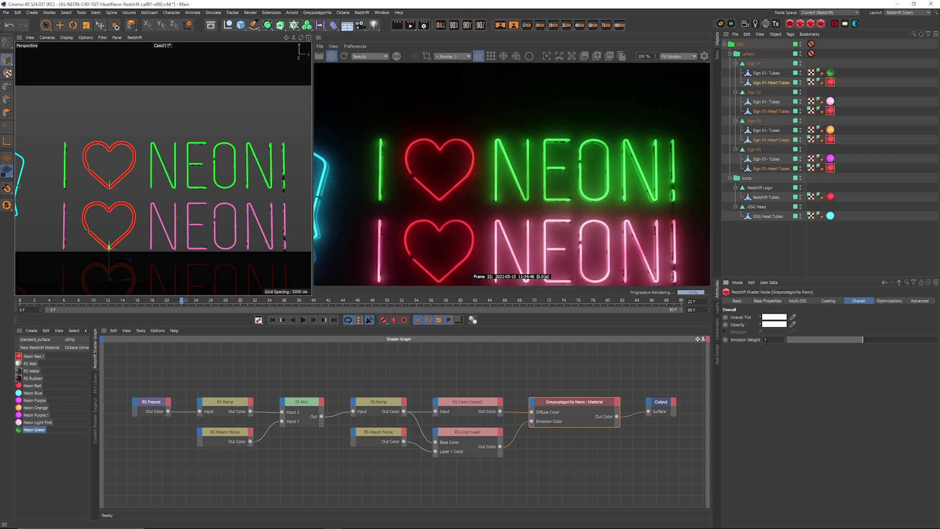
# Lower the Neon Green material's emission weight to 0.036 and inspect the dimmed green tubes close up.
pyautogui.moveTo(858, 343); pyautogui.dragTo(791, 337)
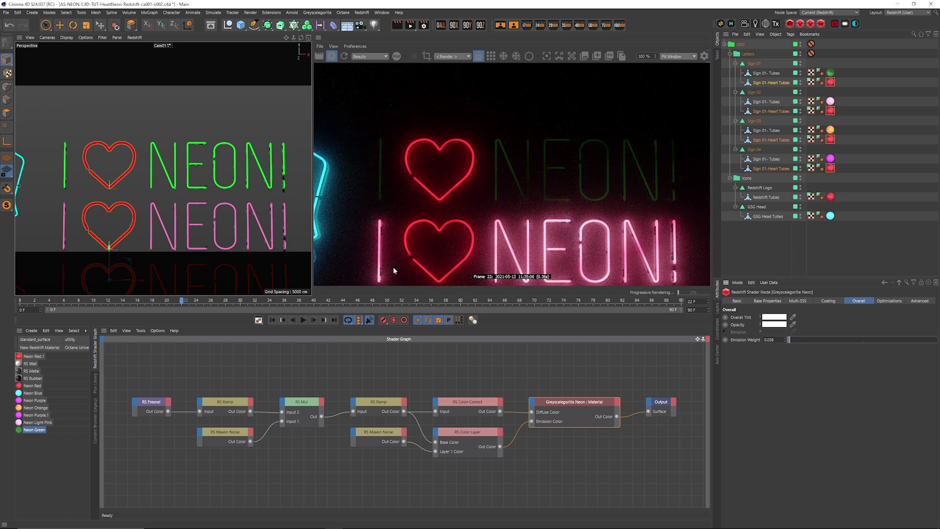
pyautogui.keyDown('alt'); pyautogui.moveTo(162, 176); pyautogui.dragTo(164, 183); pyautogui.keyUp('alt')
pyautogui.keyDown('alt'); pyautogui.moveTo(164, 183); pyautogui.dragTo(145, 214, button='middle'); pyautogui.keyUp('alt')
pyautogui.keyDown('alt'); pyautogui.moveTo(145, 215); pyautogui.dragTo(181, 214, button='right'); pyautogui.keyUp('alt')
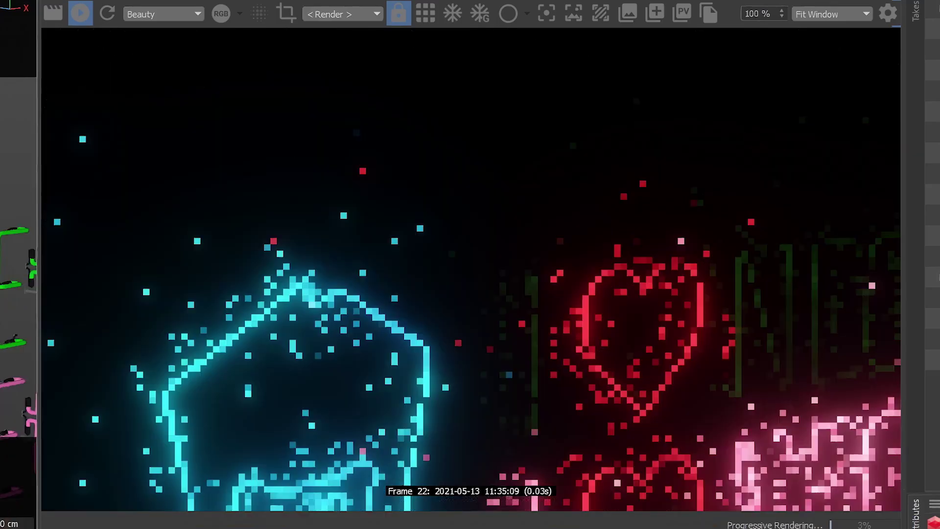
pyautogui.keyDown('alt'); pyautogui.moveTo(10, 265); pyautogui.dragTo(30, 265, button='right'); pyautogui.keyUp('alt')
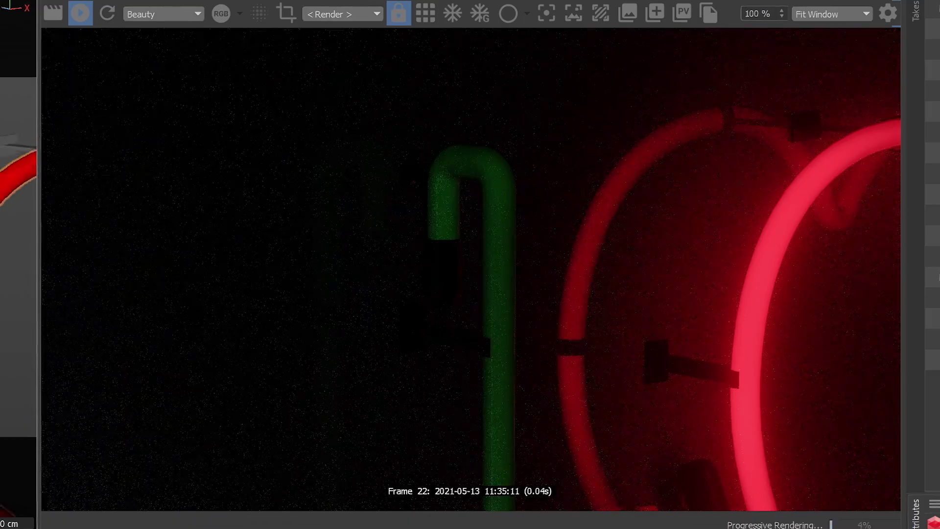
pyautogui.keyDown('alt'); pyautogui.moveTo(10, 265); pyautogui.dragTo(30, 265); pyautogui.keyUp('alt')
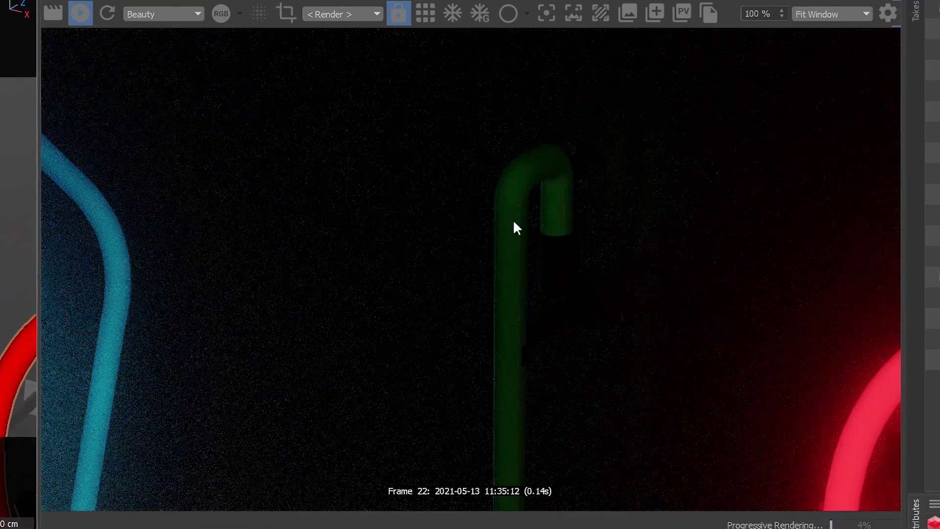
pyautogui.keyDown('alt'); pyautogui.moveTo(29, 343); pyautogui.dragTo(10, 343); pyautogui.keyUp('alt')
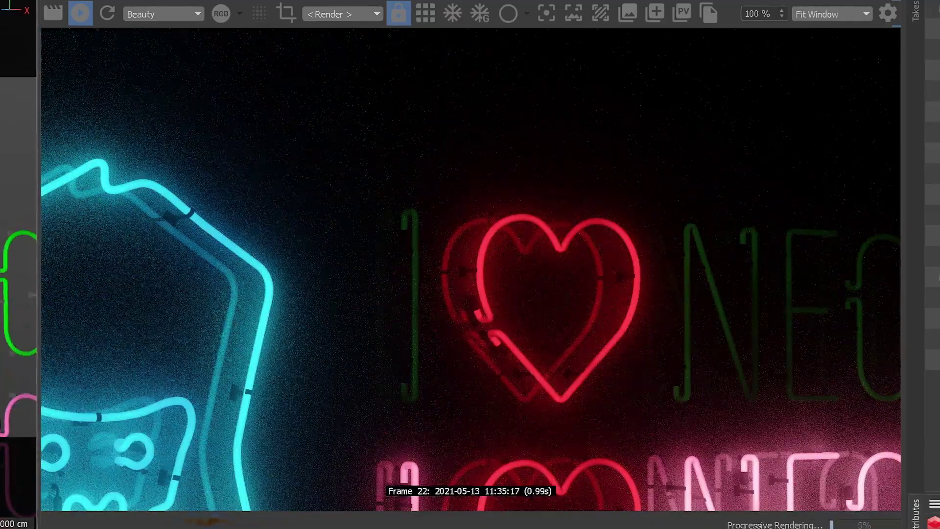
# Raise the Neon Green material's emission weight to 1.786 and check the first sign's glow against its neighbours.
pyautogui.moveTo(789, 339); pyautogui.dragTo(924, 335)
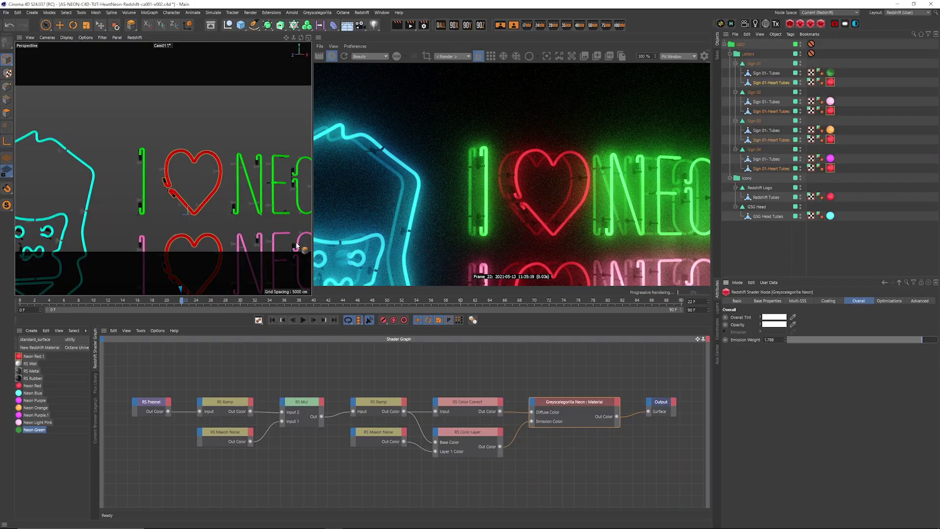
pyautogui.keyDown('alt'); pyautogui.moveTo(296, 246); pyautogui.dragTo(195, 212, button='right'); pyautogui.keyUp('alt')
pyautogui.keyDown('alt'); pyautogui.moveTo(220, 214); pyautogui.dragTo(193, 209, button='middle'); pyautogui.keyUp('alt')
pyautogui.keyDown('alt'); pyautogui.moveTo(193, 208); pyautogui.dragTo(266, 207, button='right'); pyautogui.keyUp('alt')
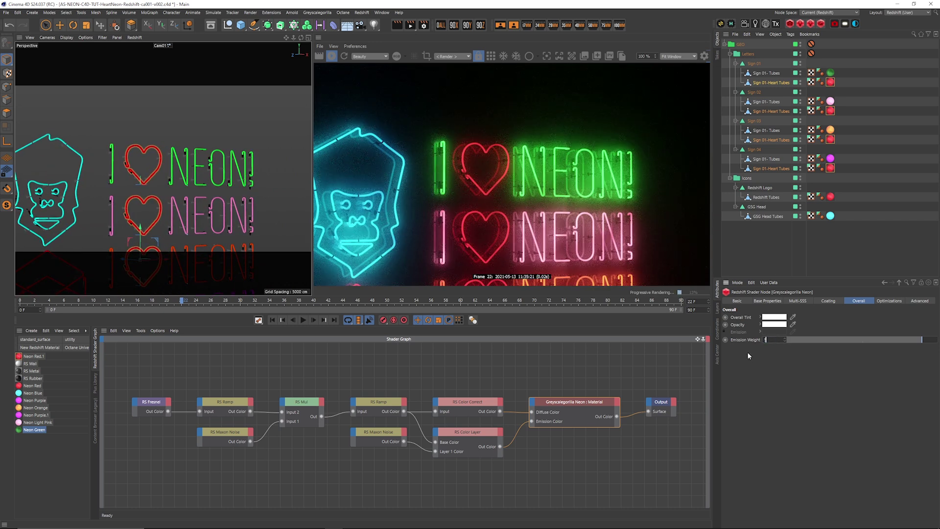
# Try an emission weight of 5 on the Neon Green material and compare its glow with the other signs.
pyautogui.press('Return')
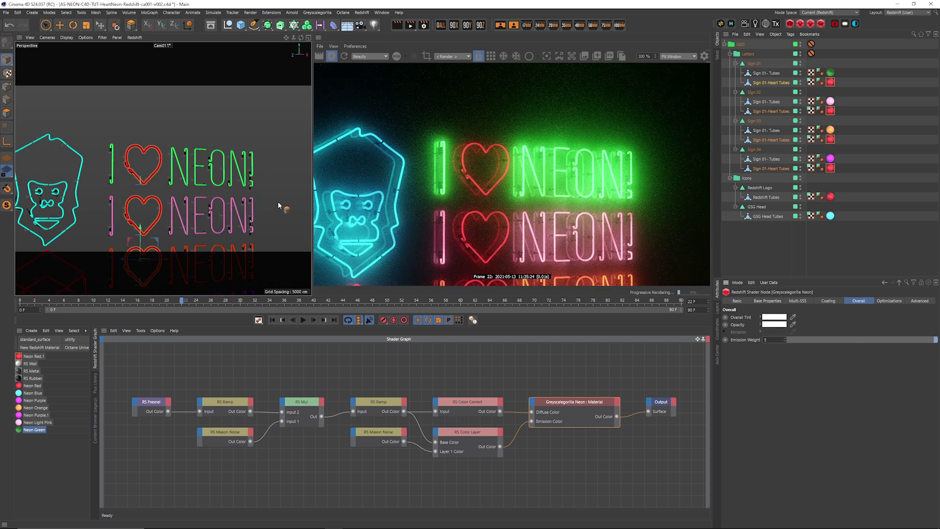
pyautogui.keyDown('alt'); pyautogui.moveTo(278, 202); pyautogui.dragTo(222, 185); pyautogui.keyUp('alt')
pyautogui.keyDown('alt'); pyautogui.moveTo(214, 195); pyautogui.dragTo(188, 300, button='right'); pyautogui.keyUp('alt')
pyautogui.keyDown('alt'); pyautogui.moveTo(213, 263); pyautogui.dragTo(207, 231, button='middle'); pyautogui.keyUp('alt')
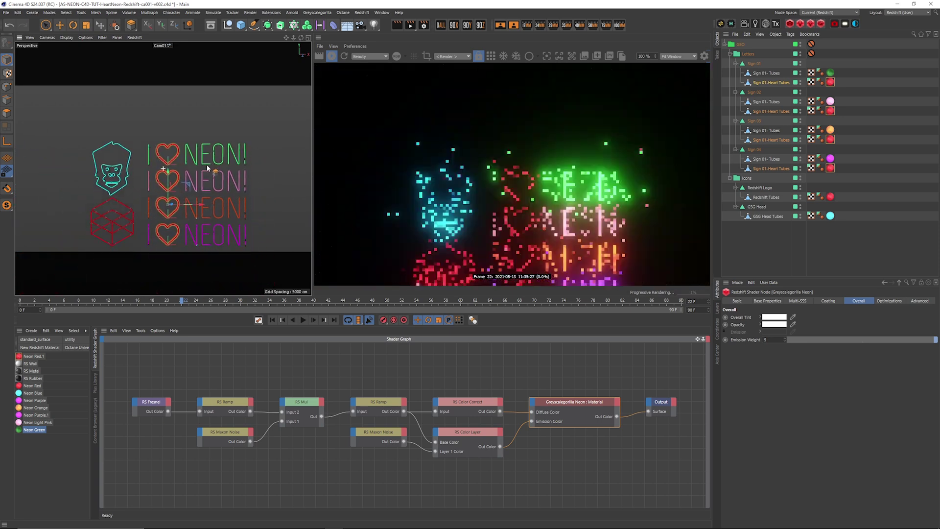
pyautogui.scroll(4, 203, 190)
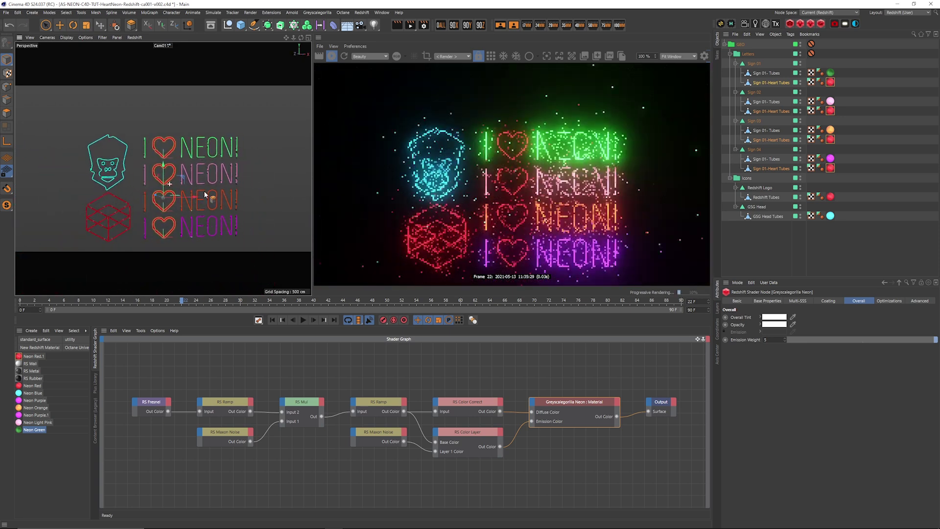
pyautogui.scroll(3, 211, 176)
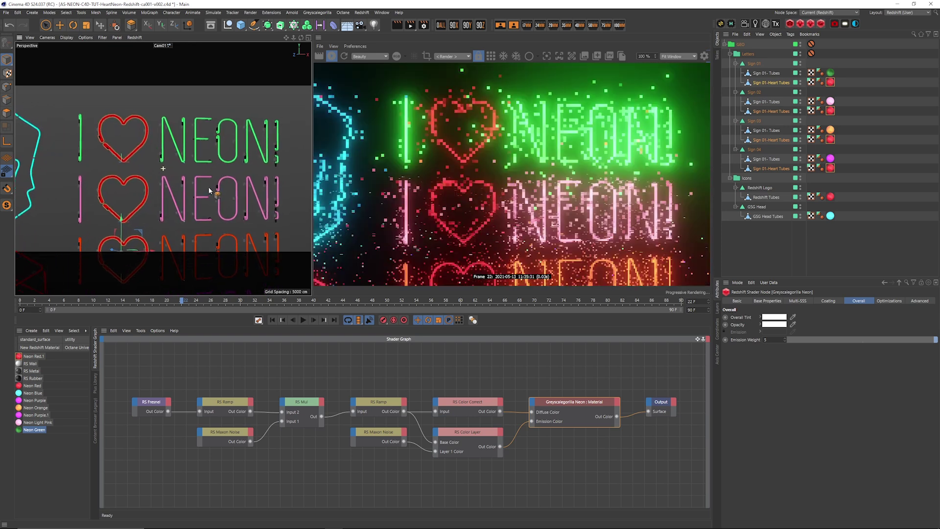
# Set the Neon Green material's emission weight to 2 and check the whole group of signs in the render.
pyautogui.doubleClick(771, 340)
pyautogui.write('2')
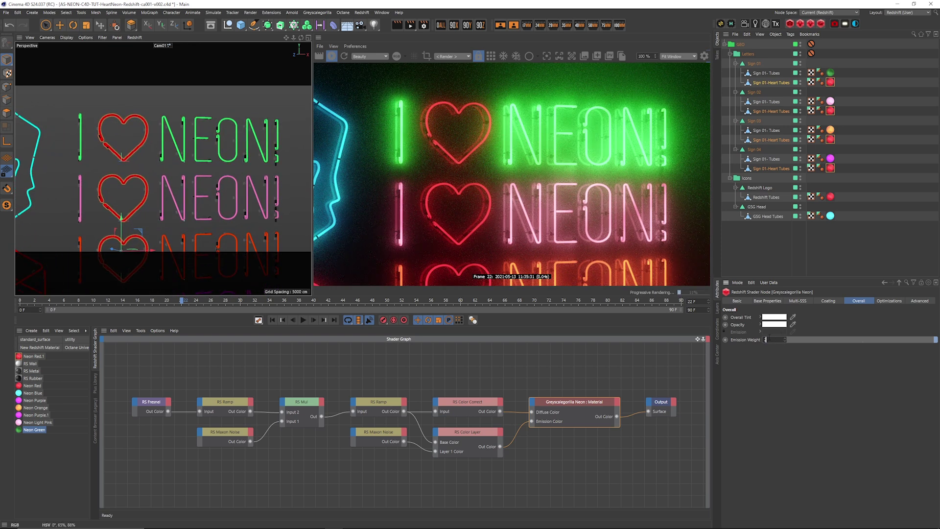
pyautogui.press('Return')
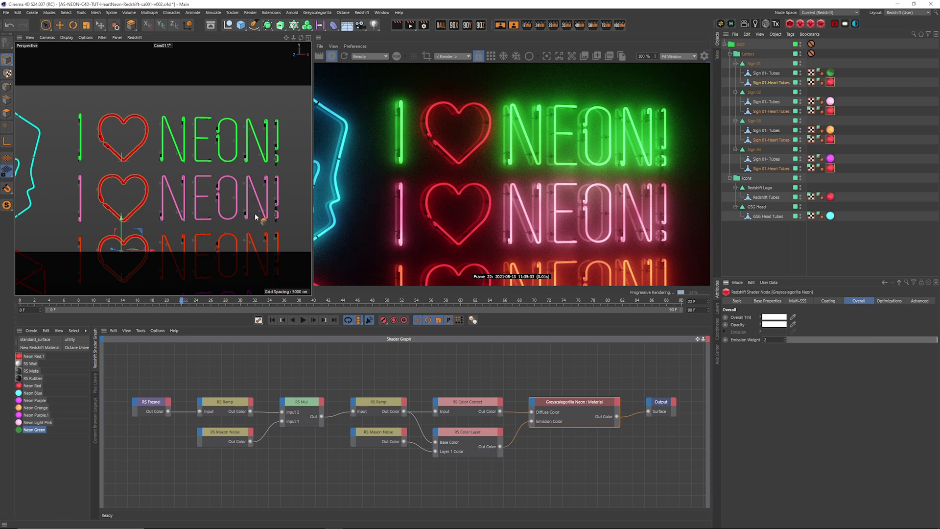
pyautogui.keyDown('alt'); pyautogui.moveTo(232, 212); pyautogui.dragTo(244, 195, button='middle'); pyautogui.keyUp('alt')
pyautogui.keyDown('alt'); pyautogui.moveTo(248, 192); pyautogui.dragTo(227, 238, button='right'); pyautogui.keyUp('alt')
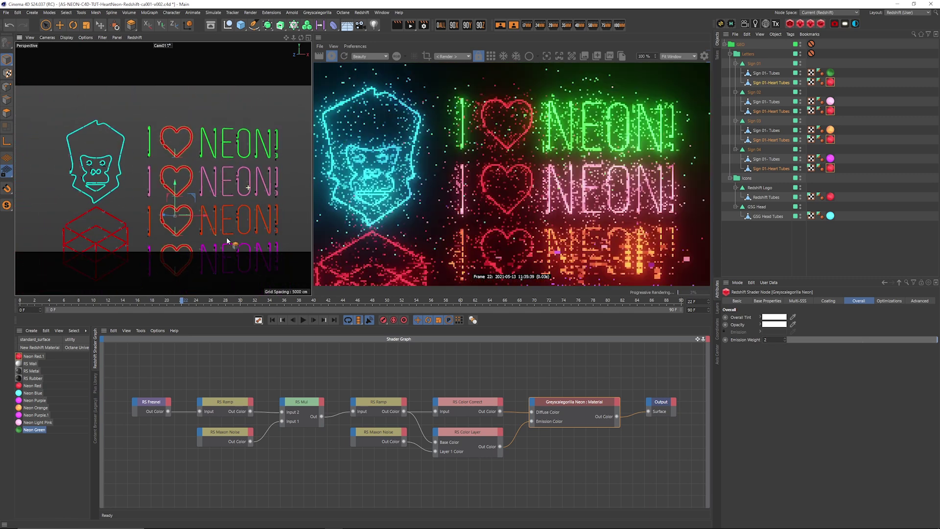
pyautogui.keyDown('alt'); pyautogui.moveTo(227, 238); pyautogui.dragTo(200, 173, button='middle'); pyautogui.keyUp('alt')
pyautogui.keyDown('alt'); pyautogui.moveTo(200, 172); pyautogui.dragTo(243, 198); pyautogui.keyUp('alt')
pyautogui.keyDown('alt'); pyautogui.moveTo(243, 198); pyautogui.dragTo(241, 207, button='middle'); pyautogui.keyUp('alt')
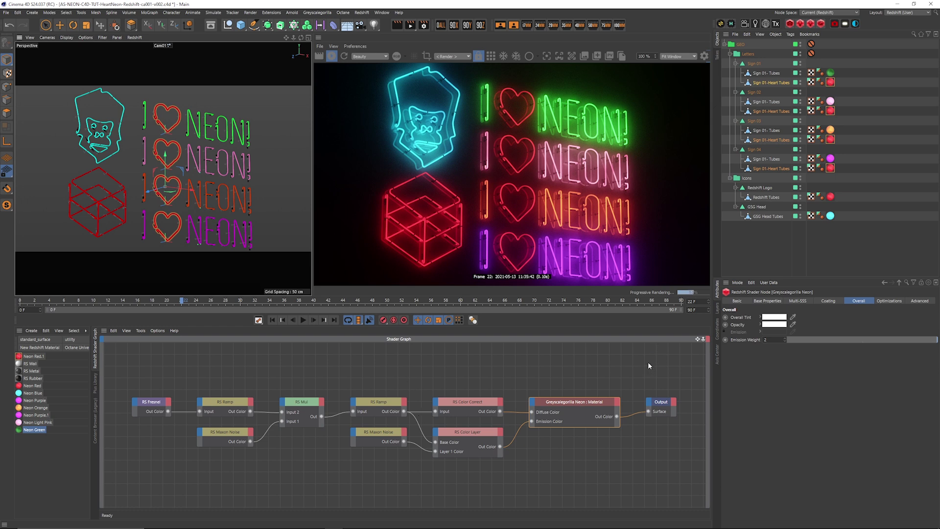
pyautogui.keyDown('alt'); pyautogui.moveTo(197, 215); pyautogui.dragTo(215, 208, button='middle'); pyautogui.keyUp('alt')
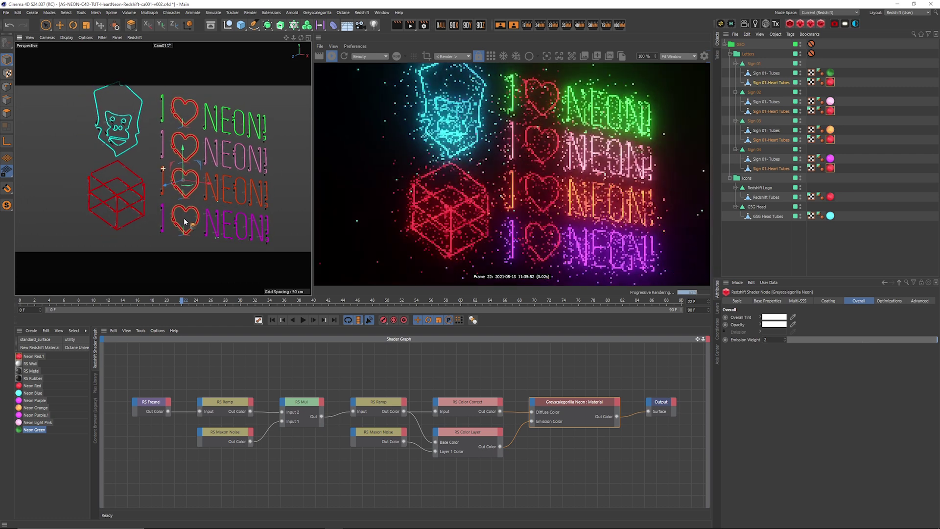
# Set the emission weight of the Neon Red material to 5.
pyautogui.click(33, 386)
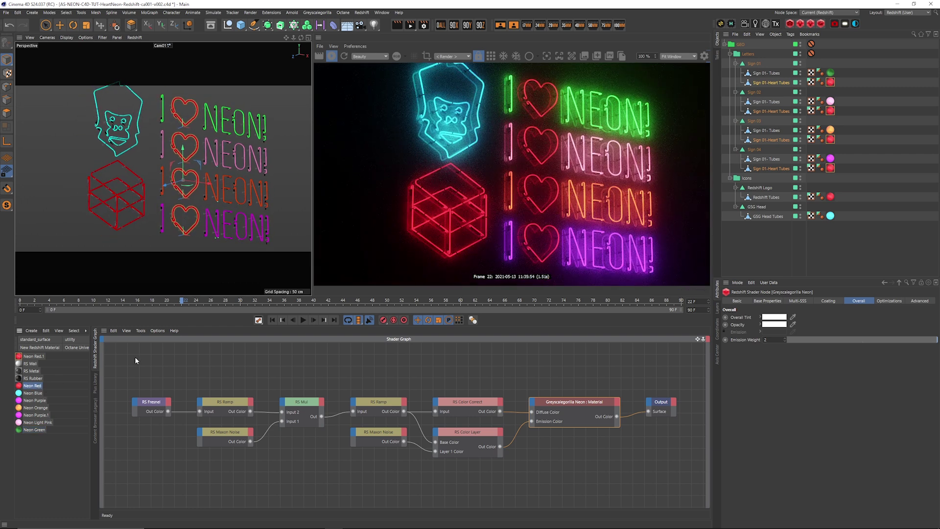
pyautogui.click(31, 377)
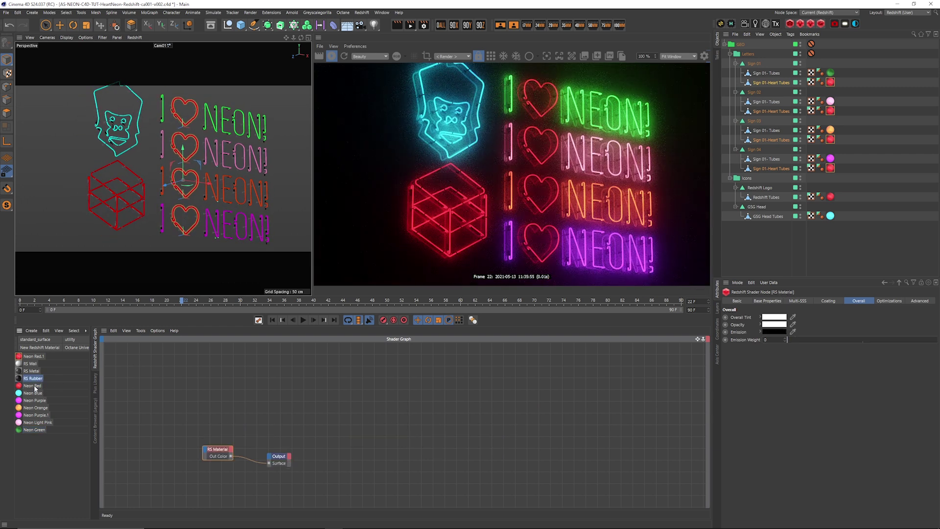
pyautogui.click(35, 386)
pyautogui.click(589, 391)
pyautogui.click(591, 402)
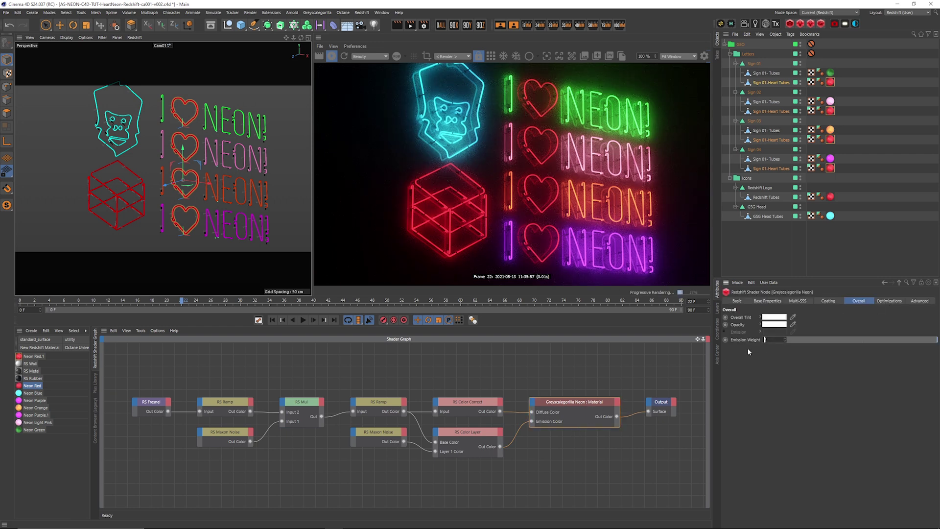
pyautogui.write('5')
pyautogui.press('Return')
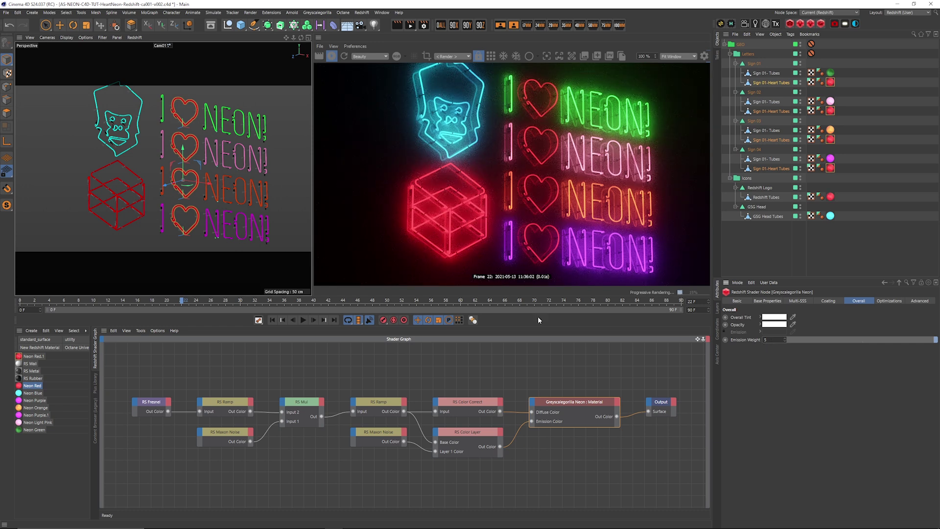
# Set the emission weight of the Neon Red.1 material, used on the hearts, to 4.
pyautogui.click(34, 358)
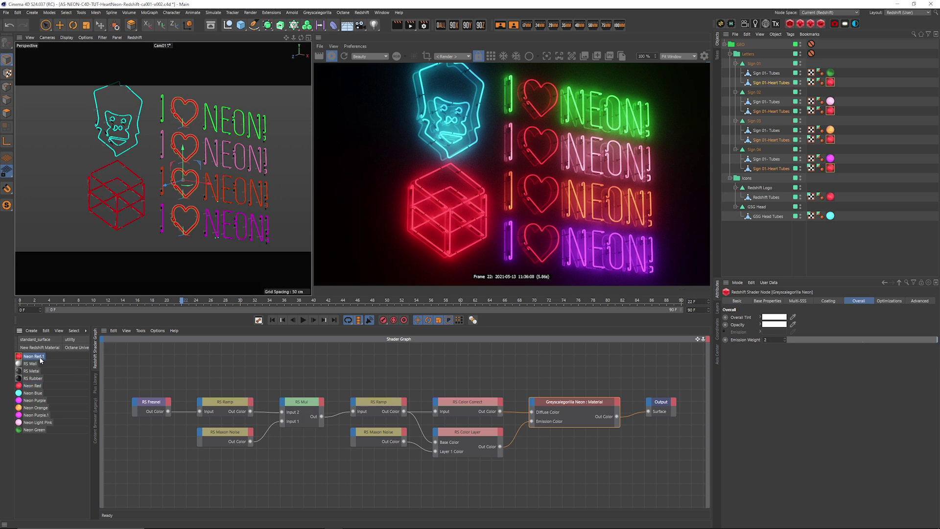
pyautogui.click(428, 475)
pyautogui.click(578, 402)
pyautogui.write('4')
pyautogui.press('Return')
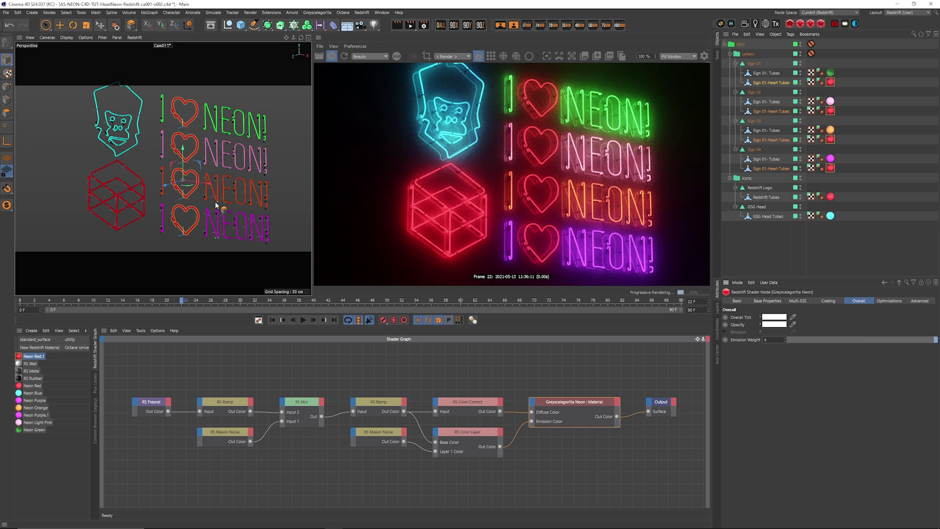
# Examine the rendered neon signs and logos from steeper angles and different distances.
pyautogui.keyDown('alt'); pyautogui.moveTo(216, 201); pyautogui.dragTo(173, 212); pyautogui.keyUp('alt')
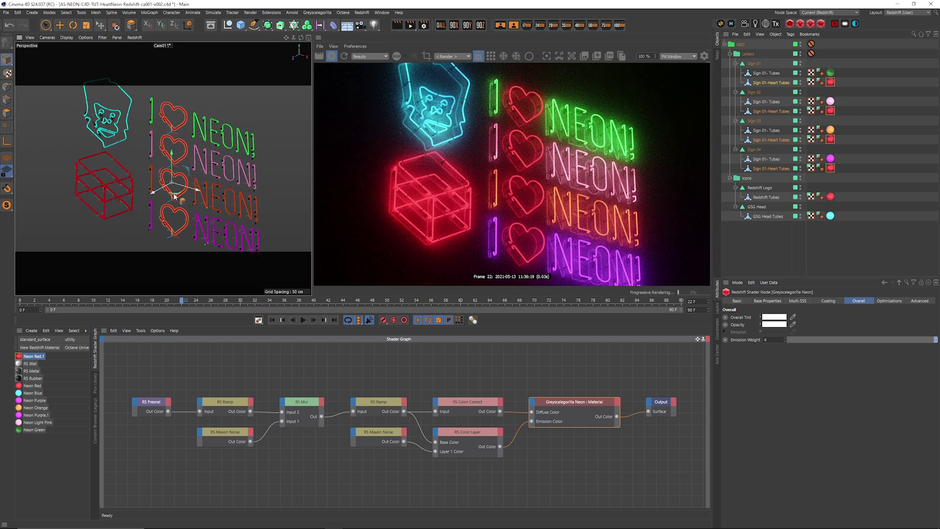
pyautogui.keyDown('alt'); pyautogui.moveTo(186, 177); pyautogui.dragTo(173, 207, button='right'); pyautogui.keyUp('alt')
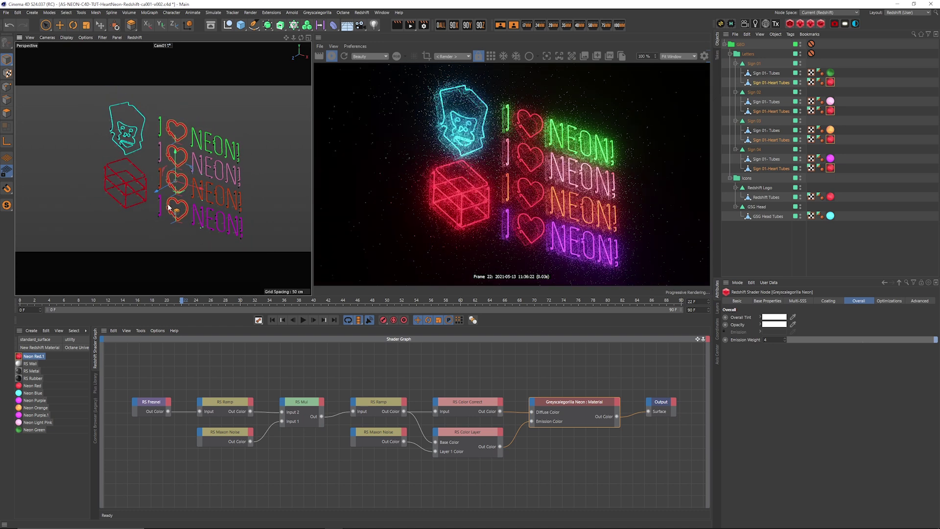
pyautogui.keyDown('alt'); pyautogui.moveTo(172, 206); pyautogui.dragTo(170, 186, button='middle'); pyautogui.keyUp('alt')
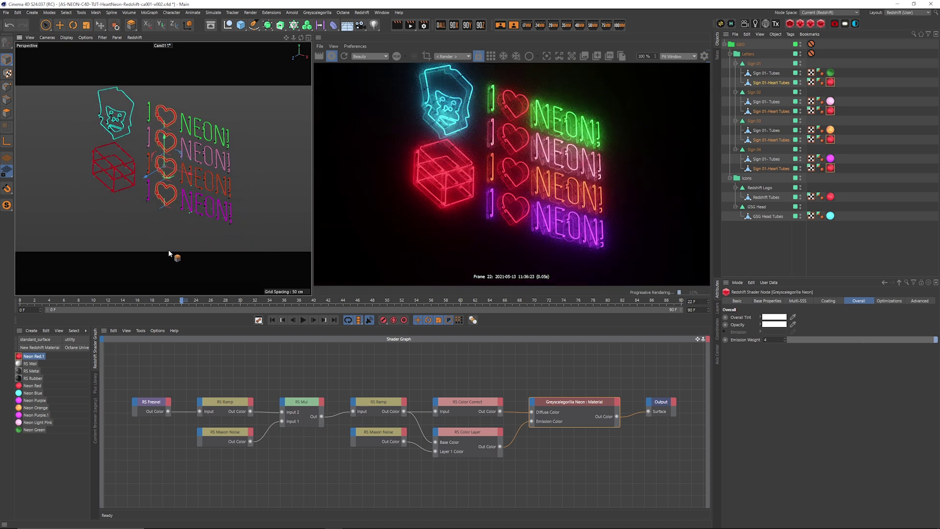
pyautogui.keyDown('alt'); pyautogui.moveTo(179, 201); pyautogui.dragTo(182, 170, button='right'); pyautogui.keyUp('alt')
pyautogui.keyDown('alt'); pyautogui.moveTo(181, 170); pyautogui.dragTo(192, 206, button='middle'); pyautogui.keyUp('alt')
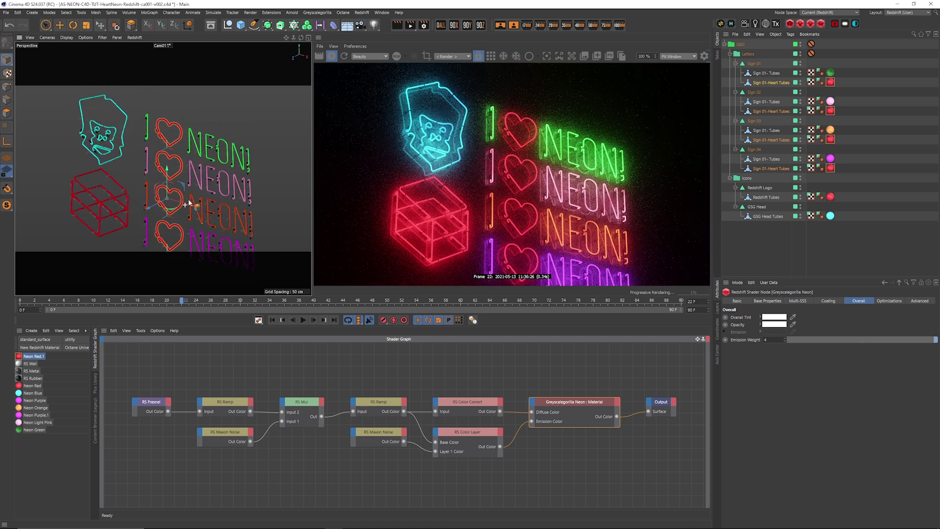
pyautogui.moveTo(192, 206)
pyautogui.keyDown('alt'); pyautogui.mouseDown(button='right')
pyautogui.moveTo(206, 175)
pyautogui.moveTo(190, 208)
pyautogui.mouseUp(button='right'); pyautogui.keyUp('alt')
pyautogui.keyDown('alt'); pyautogui.moveTo(190, 198); pyautogui.dragTo(172, 190, button='middle'); pyautogui.keyUp('alt')
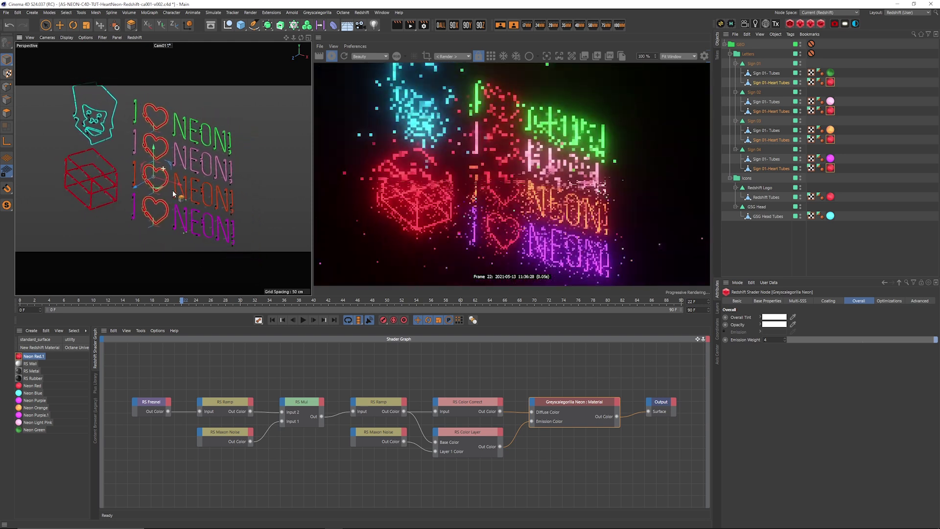
# Browse the Neon - Redshift materials in the Plus Library.
pyautogui.click(96, 384)
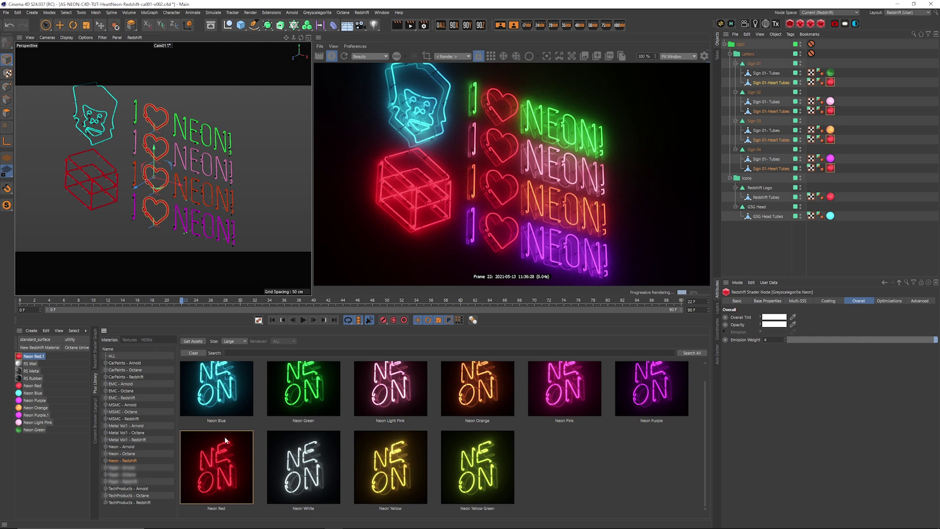
pyautogui.scroll(1, 707, 425)
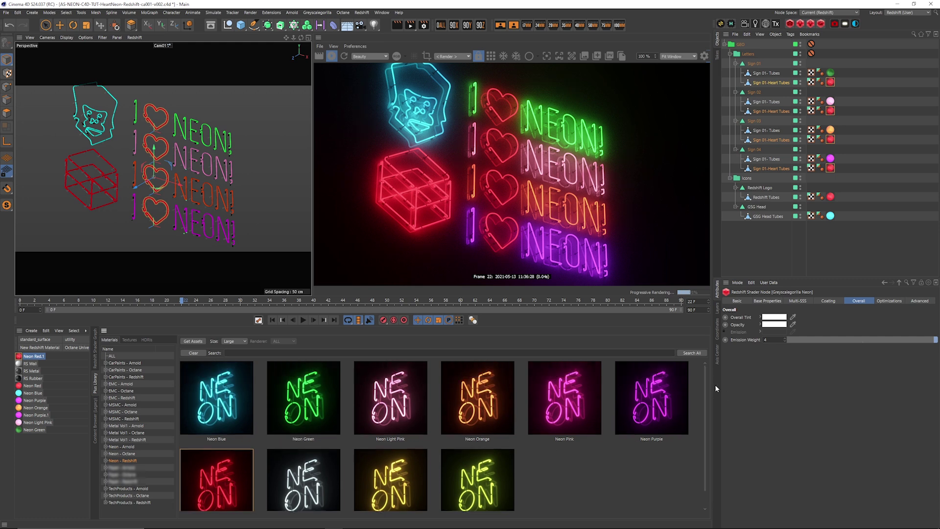